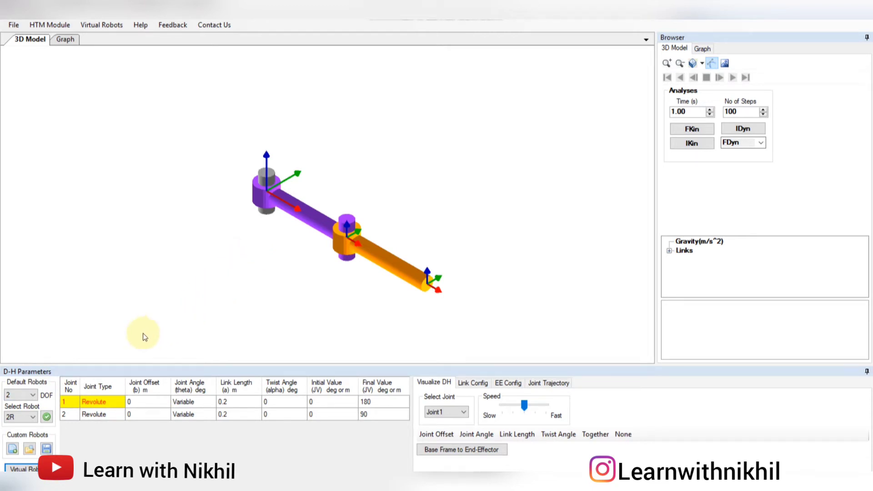
- Load the default 1 DOF robot of type 1P
{"action": "left_click", "coordinate": [36, 395]}
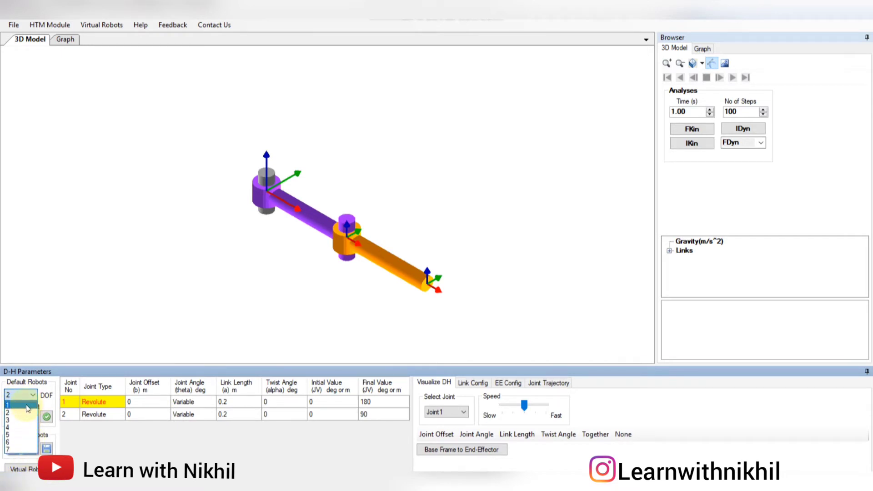
{"action": "left_click", "coordinate": [26, 405]}
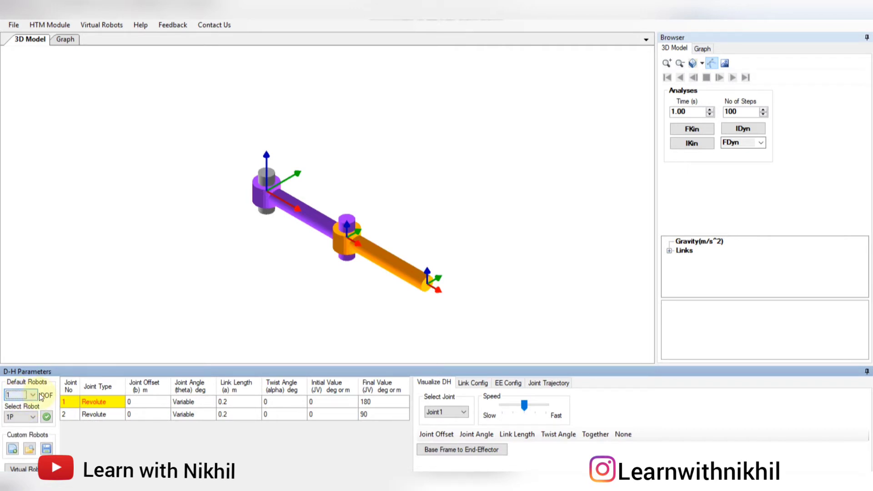
{"action": "left_click", "coordinate": [35, 414]}
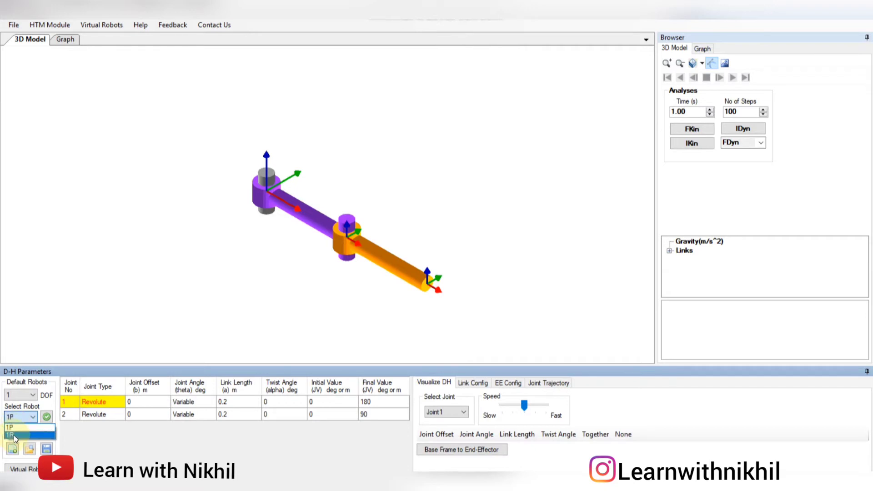
{"action": "left_click", "coordinate": [21, 427]}
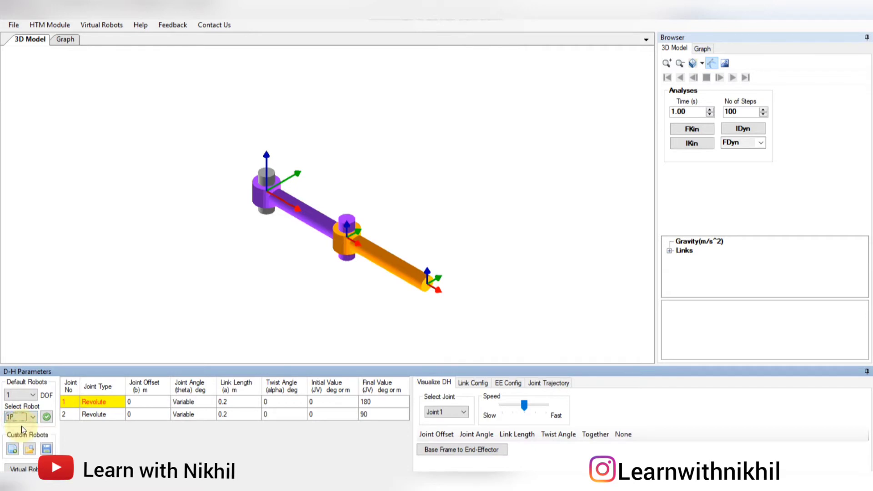
{"action": "left_click", "coordinate": [47, 418]}
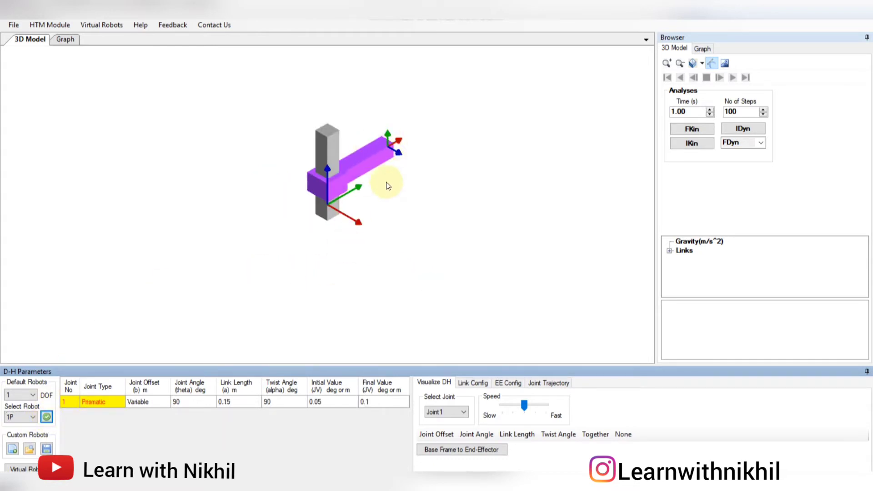
- Run the forward kinematics analysis on the 1P robot and play its motion forward and in reverse
{"action": "right_click_drag", "start_coordinate": [400, 181], "coordinate": [361, 262]}
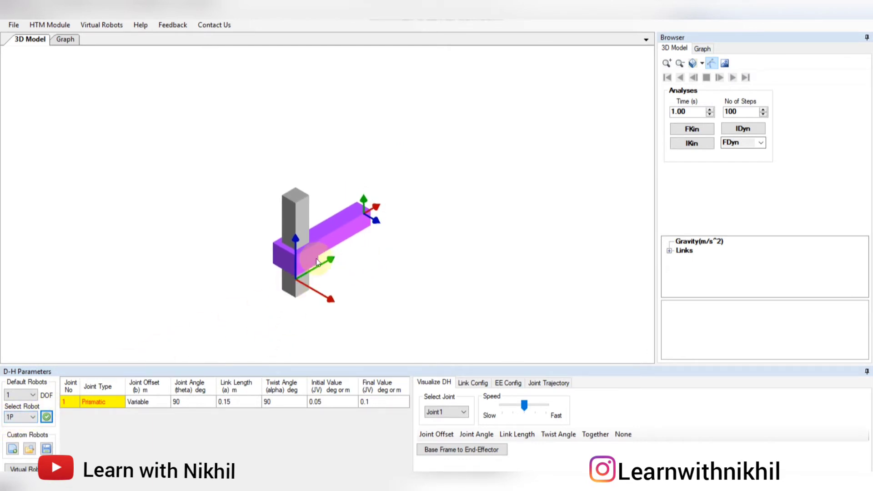
{"action": "mouse_move", "coordinate": [319, 263]}
{"action": "left_mouse_down"}
{"action": "mouse_move", "coordinate": [329, 265]}
{"action": "mouse_move", "coordinate": [285, 260]}
{"action": "left_mouse_up"}
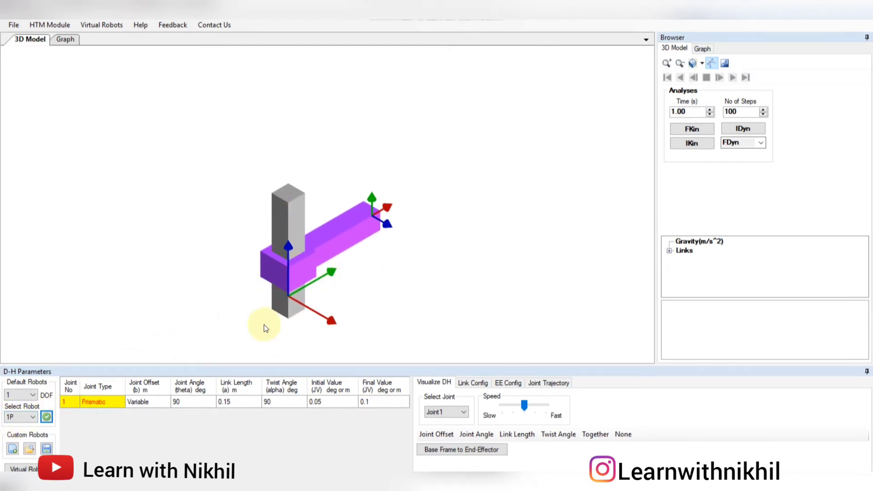
{"action": "right_click_drag", "start_coordinate": [352, 272], "coordinate": [367, 221]}
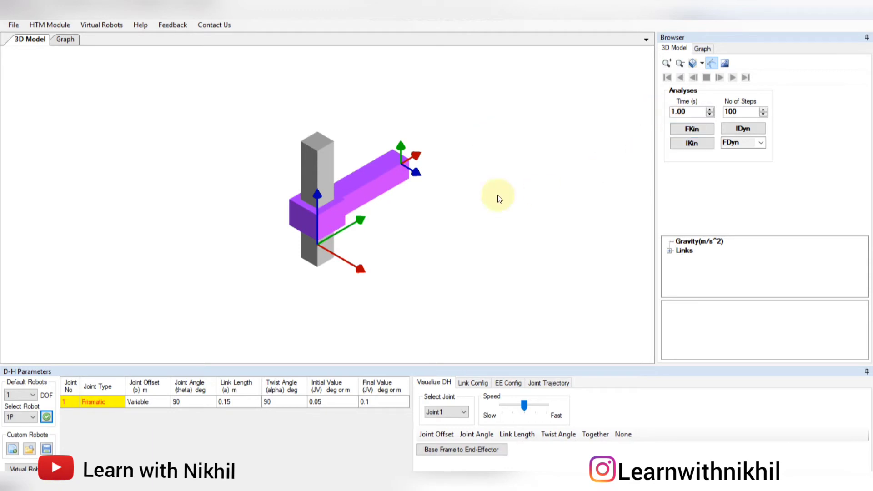
{"action": "left_click", "coordinate": [706, 131]}
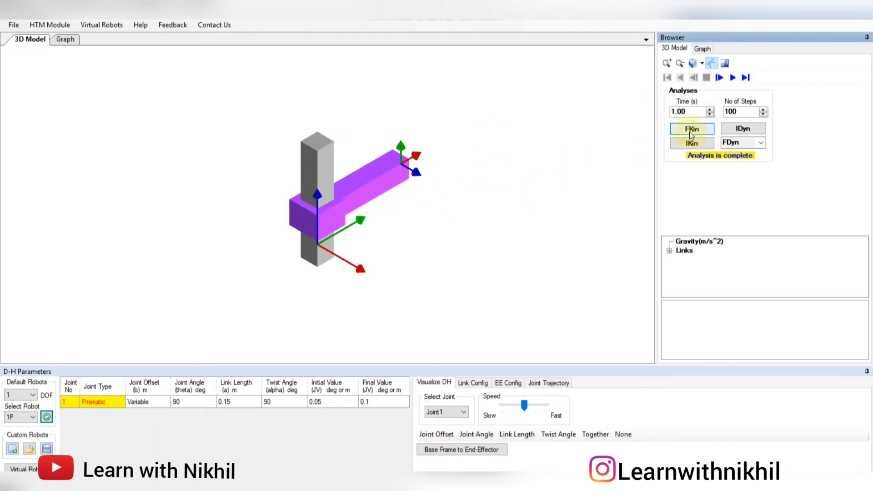
{"action": "left_click", "coordinate": [736, 79]}
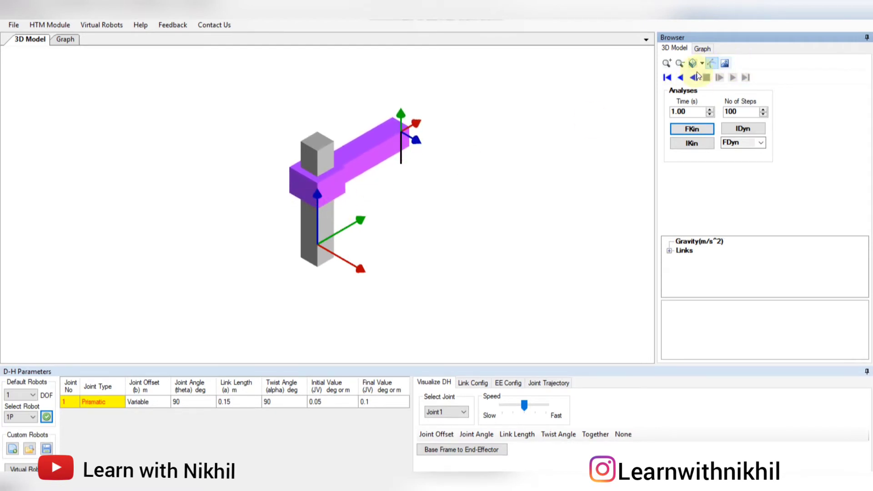
{"action": "left_click", "coordinate": [681, 77]}
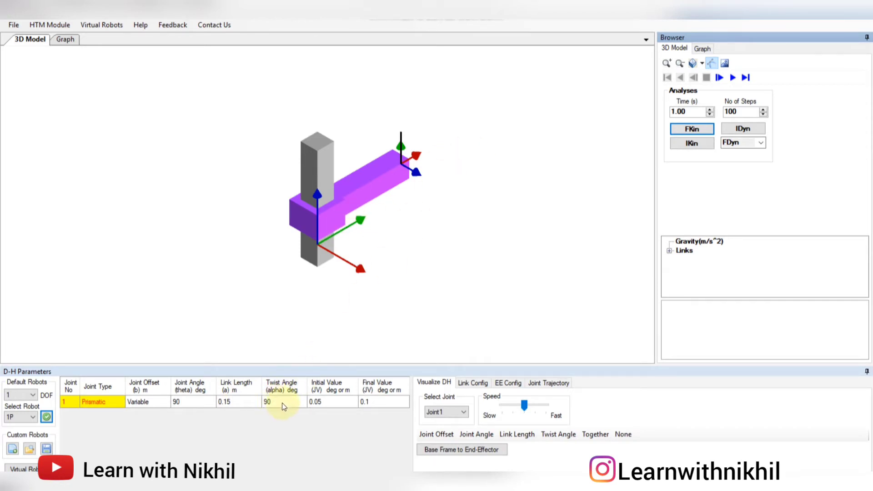
- Set the prismatic joint's link length to 0.2 m
{"action": "left_click", "coordinate": [396, 170]}
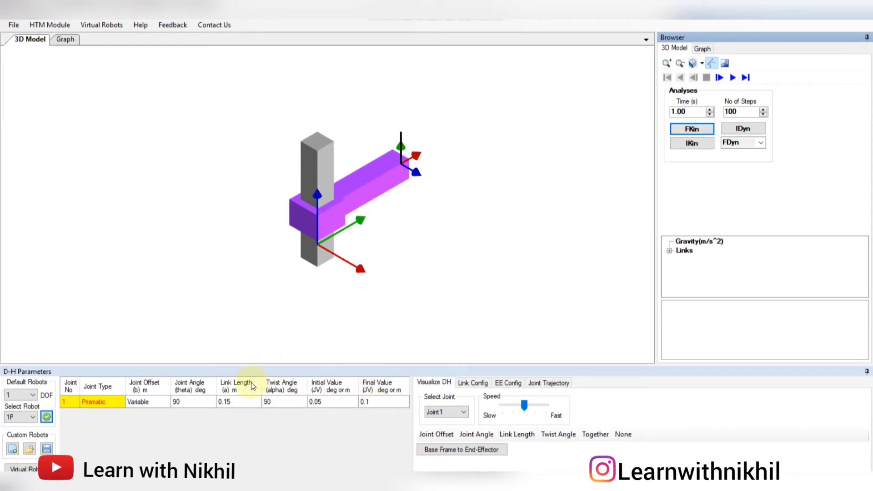
{"action": "double_click", "coordinate": [239, 404]}
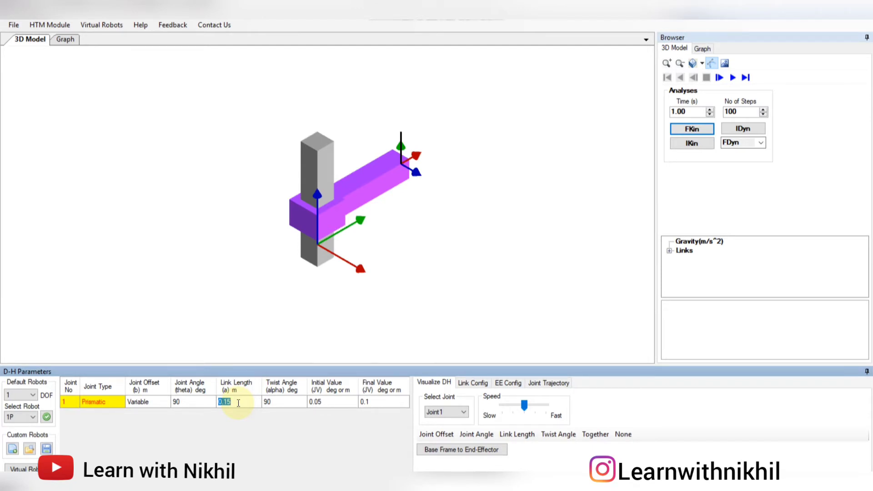
{"action": "type", "text": "0.2"}
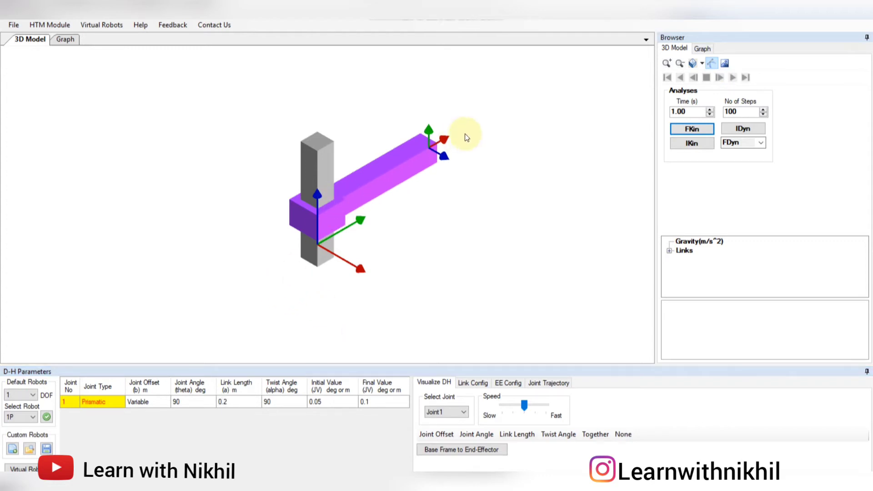
- Try a twist angle of 45° for the prismatic joint and restore it to 90°
{"action": "left_click", "coordinate": [286, 403]}
{"action": "type", "text": "45"}
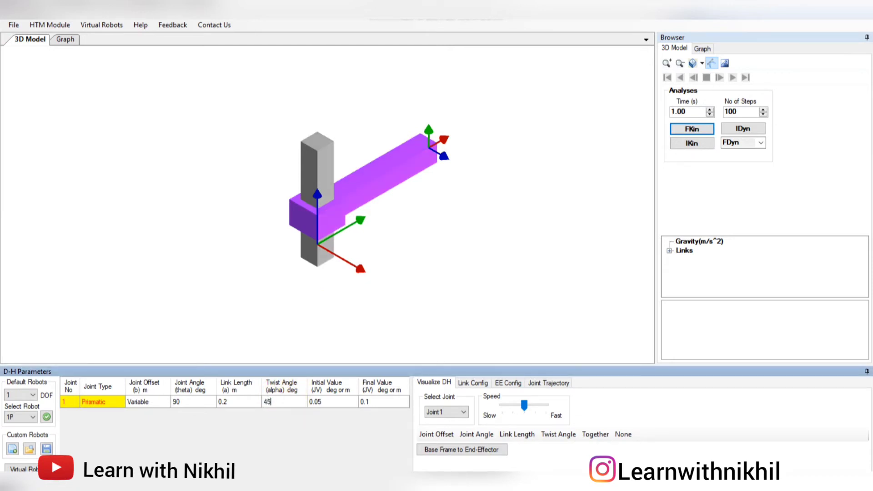
{"action": "left_click", "coordinate": [408, 275]}
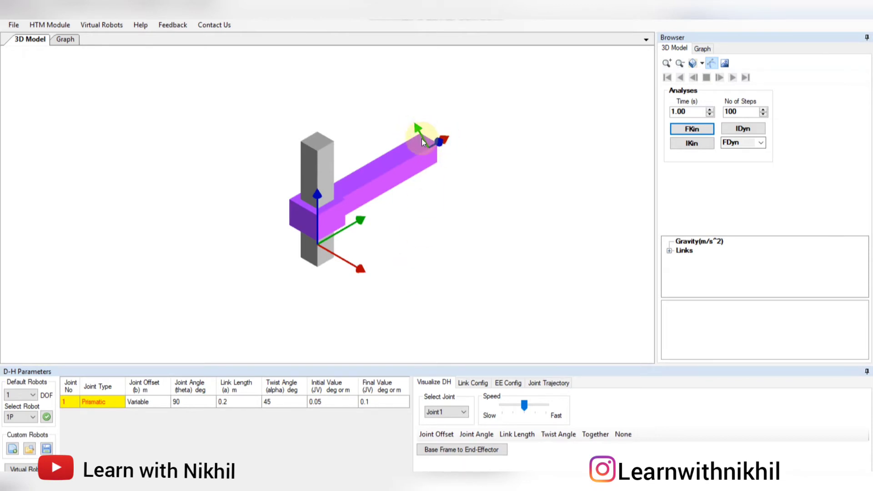
{"action": "double_click", "coordinate": [268, 402]}
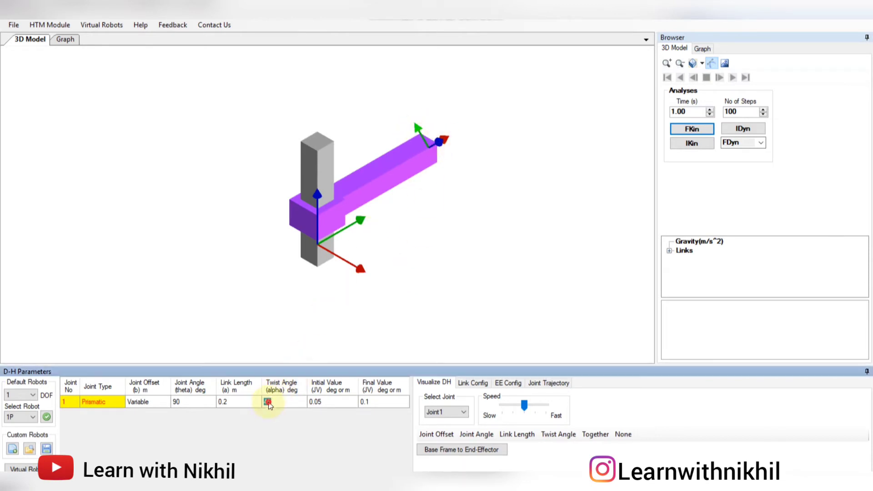
{"action": "type", "text": "90"}
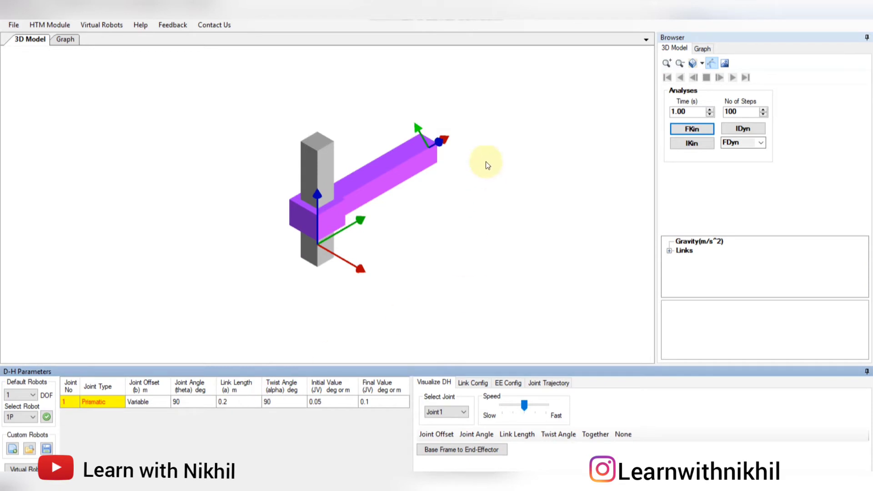
{"action": "left_click", "coordinate": [463, 153]}
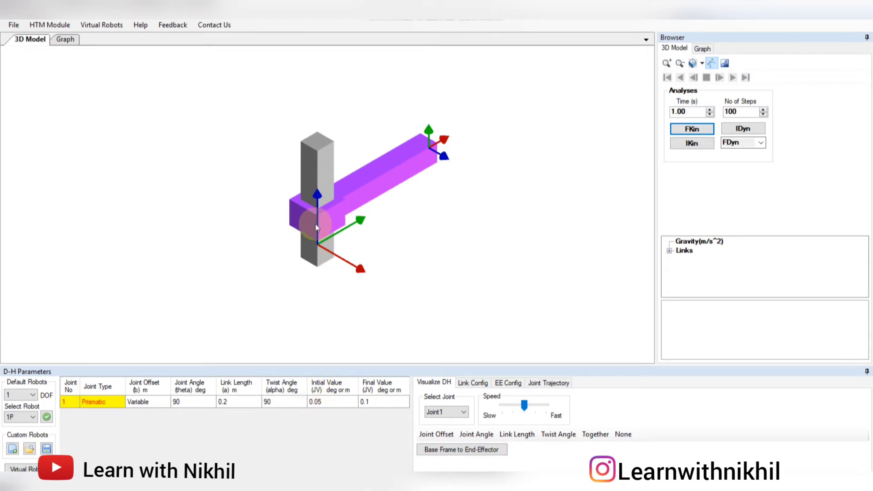
- Set the prismatic joint's initial value to 0 and its final value to 0.2 m
{"action": "left_click", "coordinate": [334, 402]}
{"action": "type", "text": "0"}
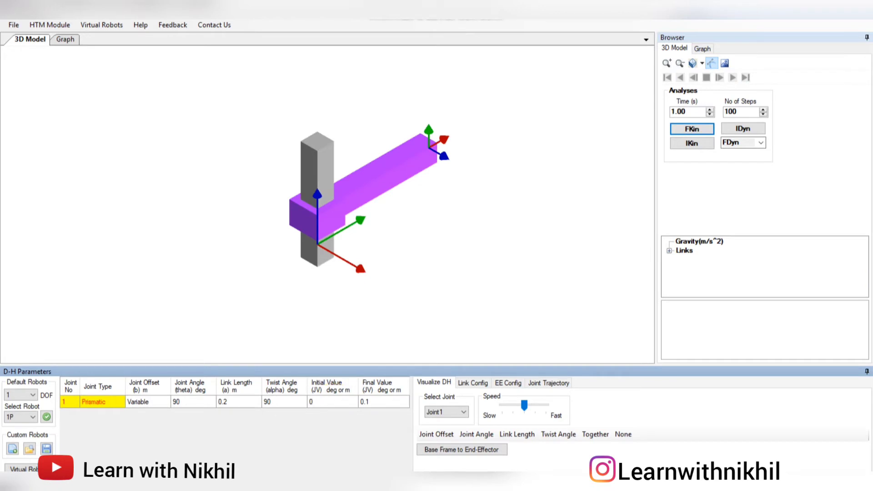
{"action": "left_click", "coordinate": [414, 324]}
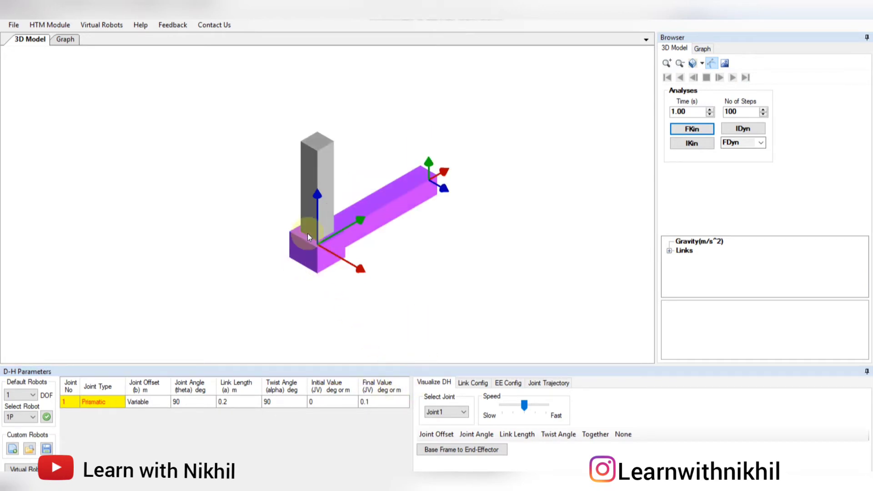
{"action": "left_click", "coordinate": [378, 406]}
{"action": "key", "text": "BackSpace"}
{"action": "type", "text": "2"}
{"action": "key", "text": "Return"}
{"action": "left_click", "coordinate": [357, 223]}
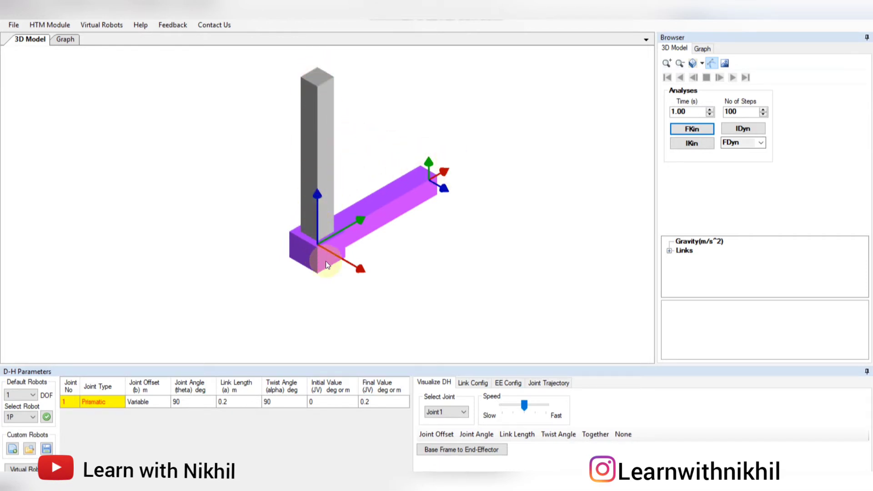
- Run the forward kinematics analysis with 30 steps and play the robot's motion
{"action": "middle_click_drag", "start_coordinate": [401, 107], "coordinate": [407, 147]}
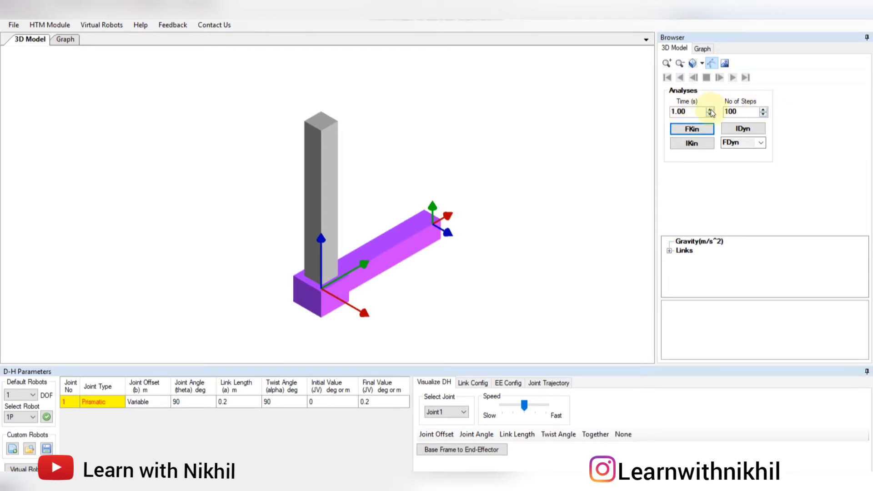
{"action": "double_click", "coordinate": [739, 111]}
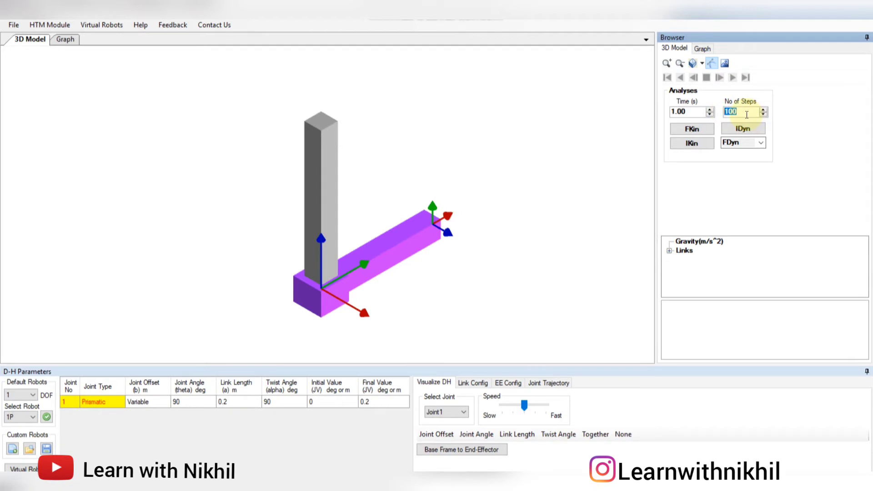
{"action": "type", "text": "30"}
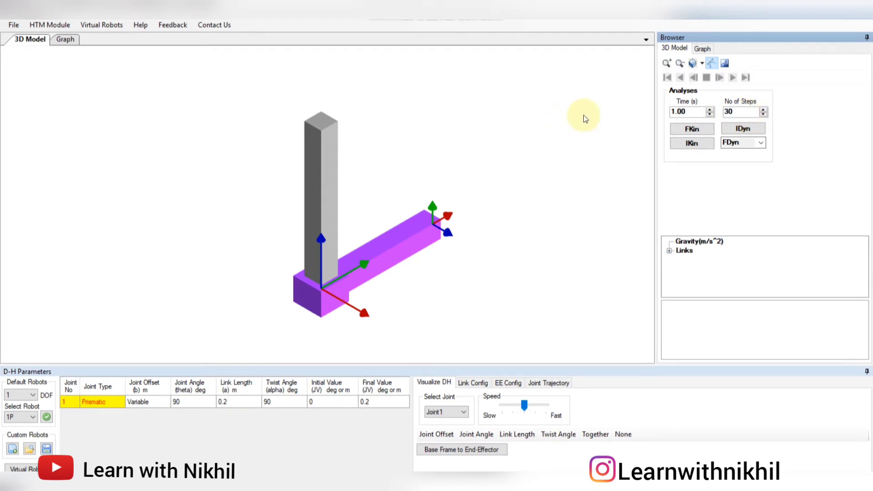
{"action": "left_click", "coordinate": [582, 116]}
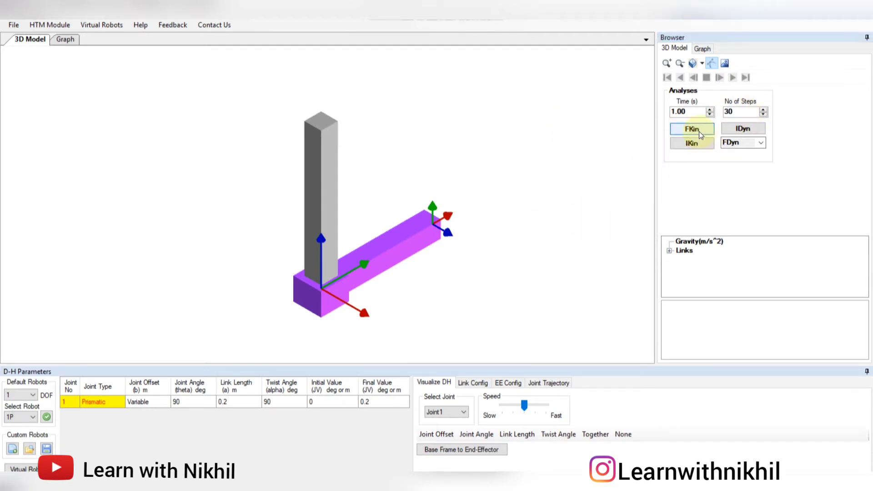
{"action": "left_click", "coordinate": [700, 132]}
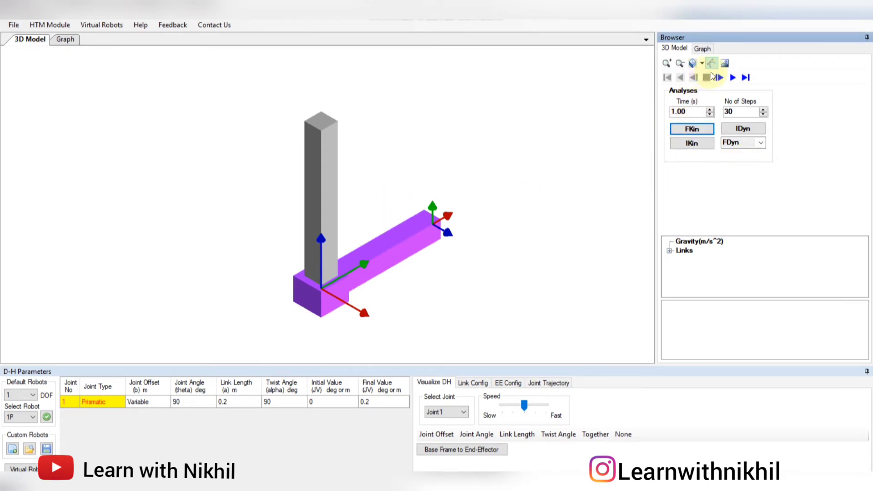
{"action": "left_click", "coordinate": [733, 78]}
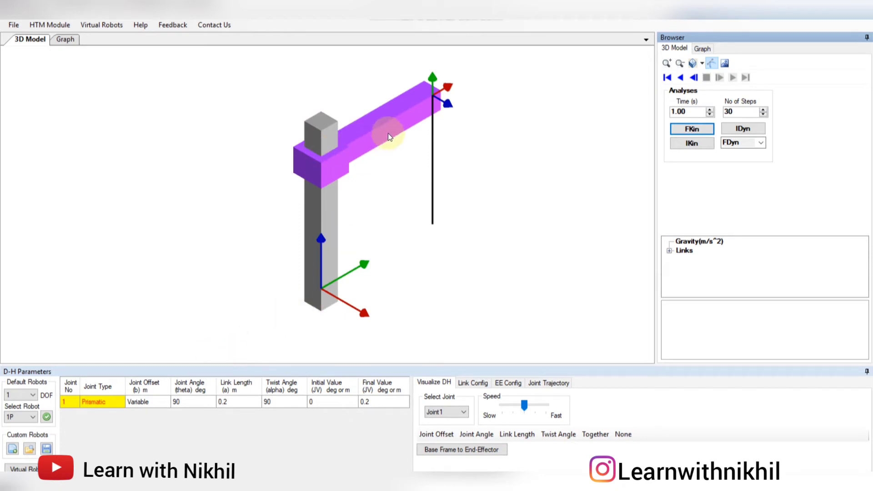
- Try a joint angle of 45° for the prismatic joint and restore it to 90°
{"action": "double_click", "coordinate": [189, 404]}
{"action": "type", "text": "45"}
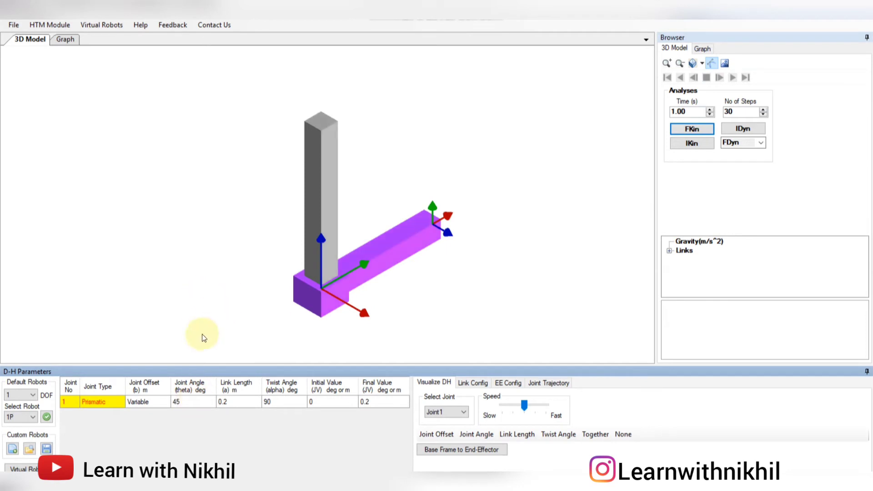
{"action": "left_click", "coordinate": [213, 285]}
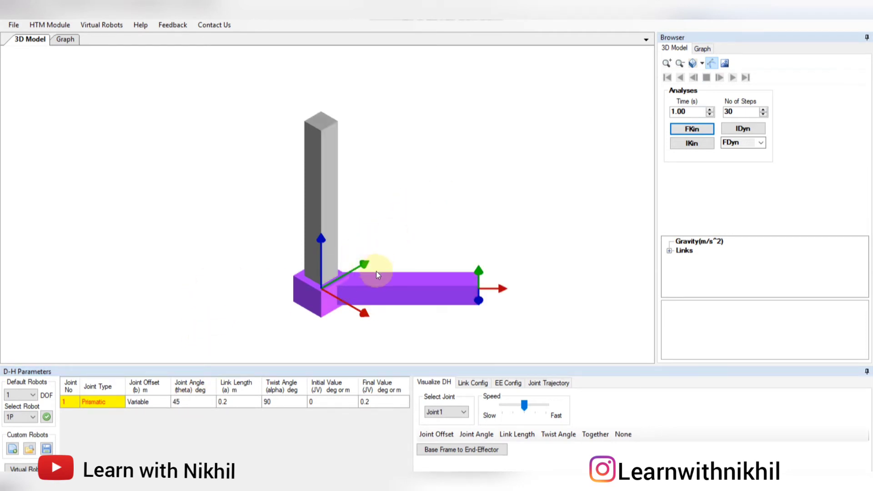
{"action": "double_click", "coordinate": [196, 403]}
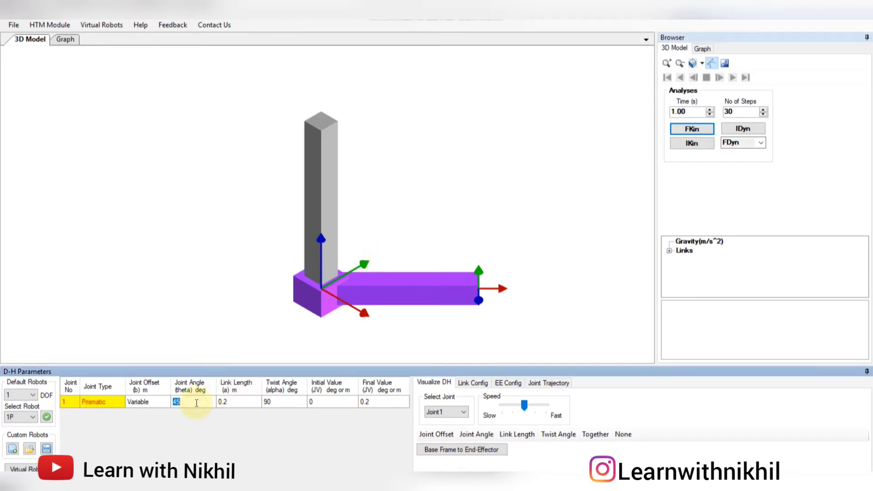
{"action": "type", "text": "90"}
{"action": "left_click", "coordinate": [187, 271]}
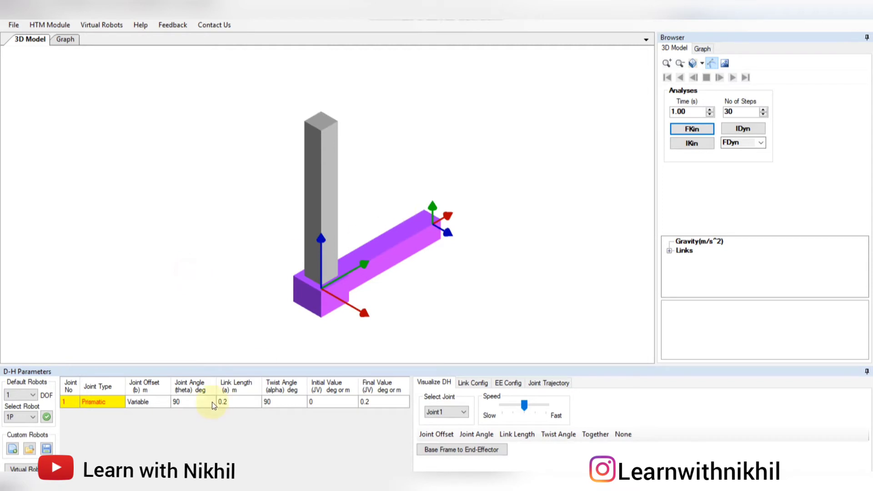
- Set the prismatic joint's angle to 180° and play the motion from a new forward kinematics analysis
{"action": "double_click", "coordinate": [195, 401]}
{"action": "type", "text": "180"}
{"action": "left_click", "coordinate": [195, 279]}
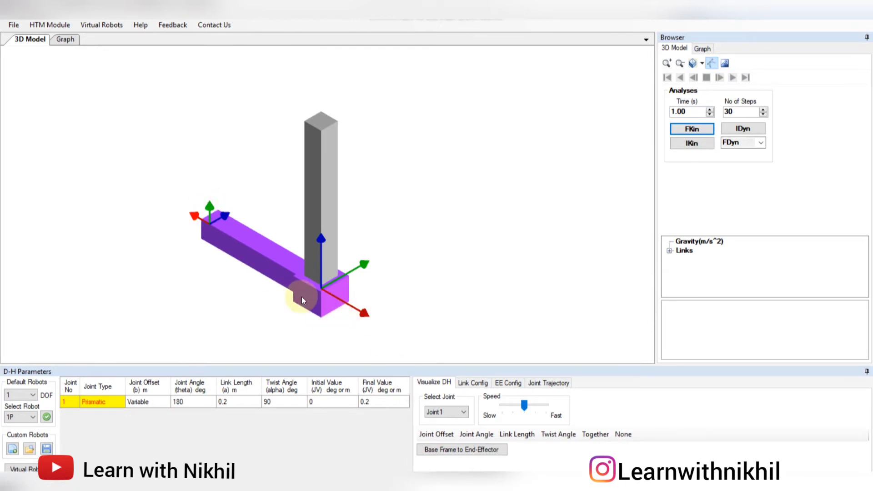
{"action": "left_click", "coordinate": [693, 130]}
{"action": "left_click", "coordinate": [732, 78]}
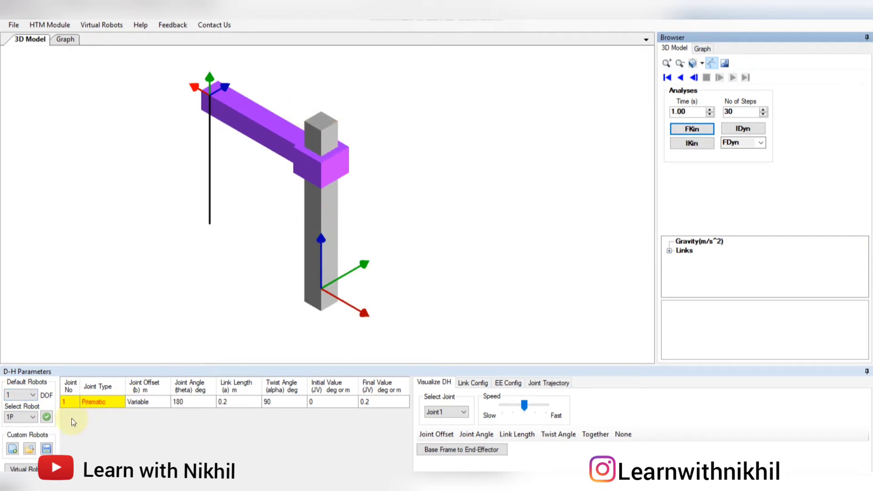
- Load the default 1 DOF robot of type 1R
{"action": "left_click", "coordinate": [27, 418]}
{"action": "left_click", "coordinate": [20, 432]}
{"action": "left_click", "coordinate": [47, 417]}
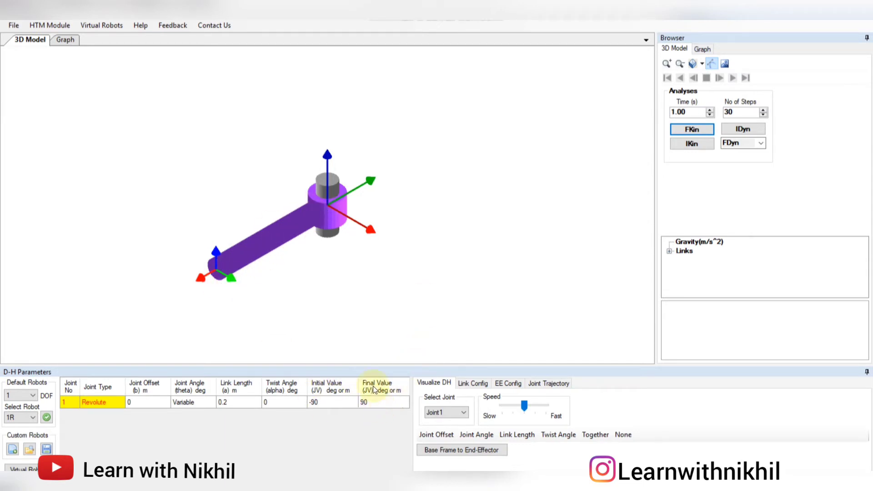
- Run the forward kinematics analysis of the 1R robot and play its motion
{"action": "left_click", "coordinate": [682, 131]}
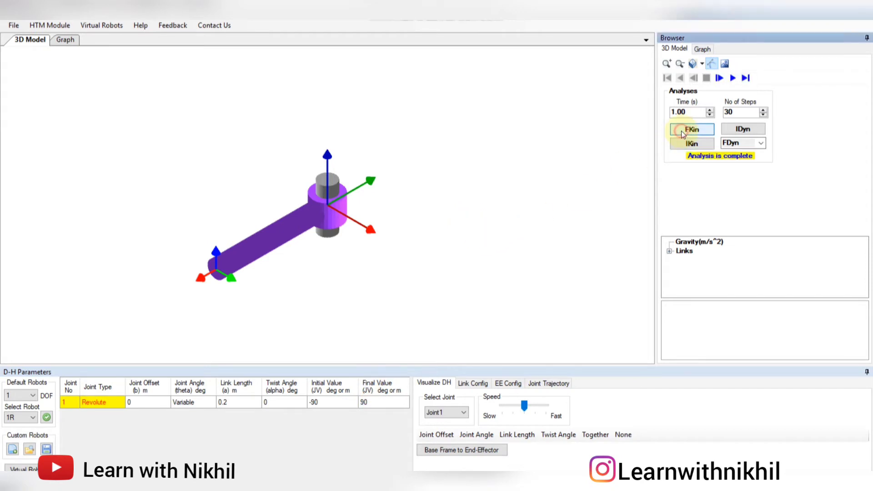
{"action": "left_click", "coordinate": [734, 78]}
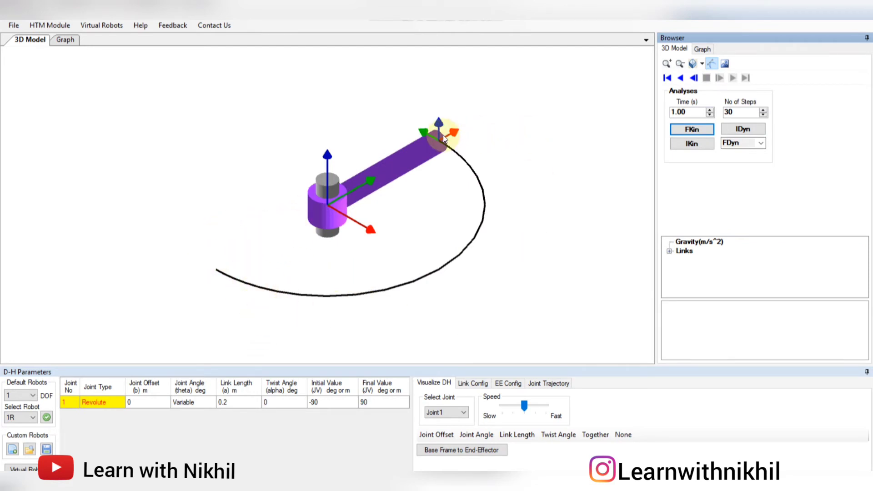
- Set the 1R robot's link length to 0.3 m
{"action": "double_click", "coordinate": [240, 402]}
{"action": "type", "text": "0.3"}
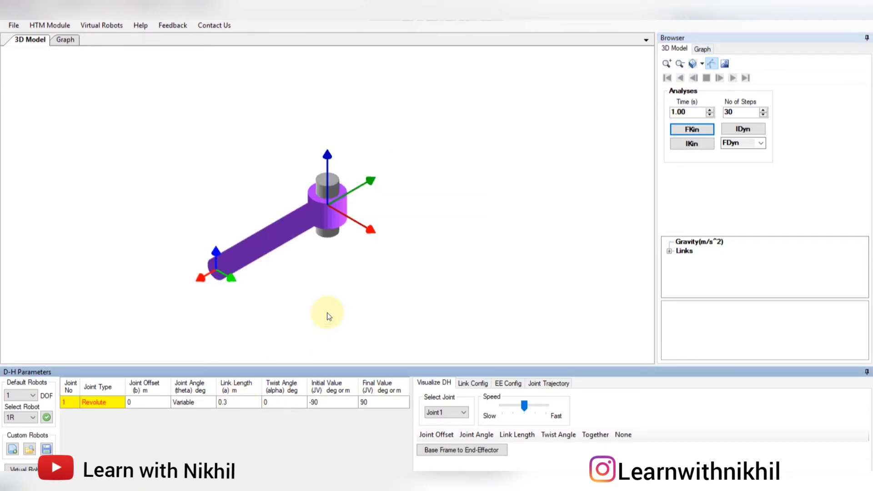
{"action": "left_click", "coordinate": [359, 285]}
- Set the revolute joint's initial value to 0° and final value to 180°, and play the motion from a new forward kinematics analysis
{"action": "double_click", "coordinate": [321, 402]}
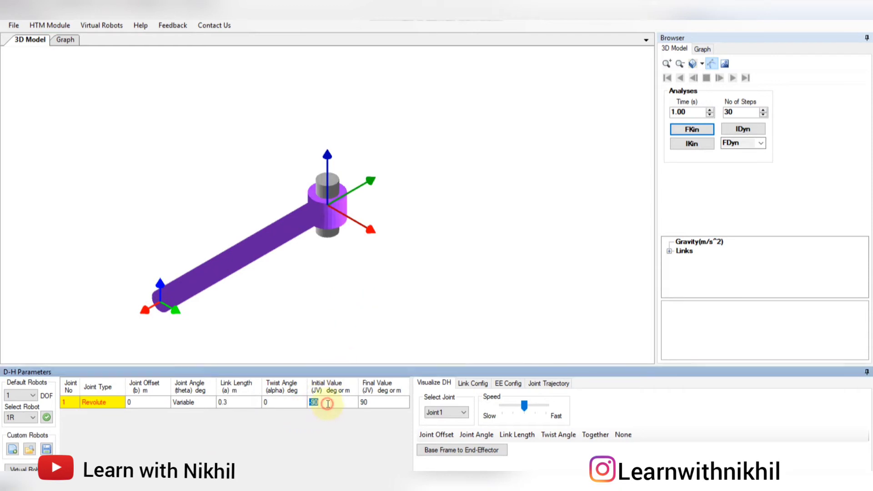
{"action": "type", "text": "0"}
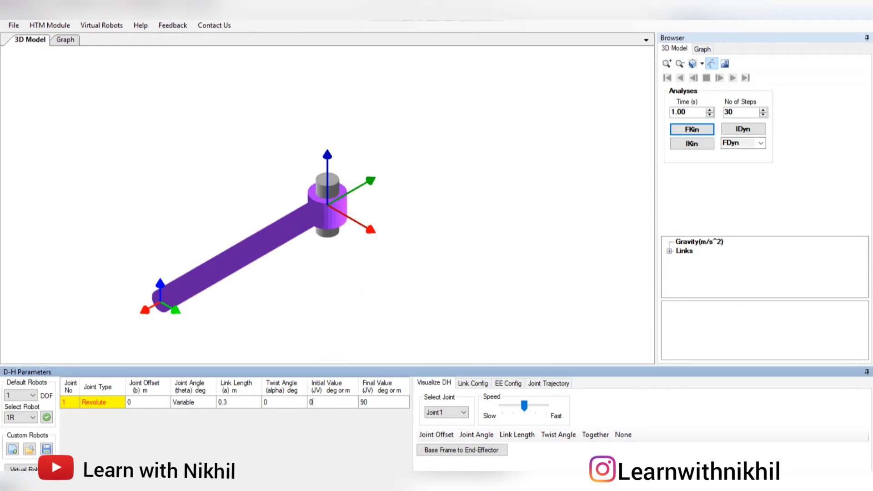
{"action": "double_click", "coordinate": [378, 401]}
{"action": "type", "text": "180"}
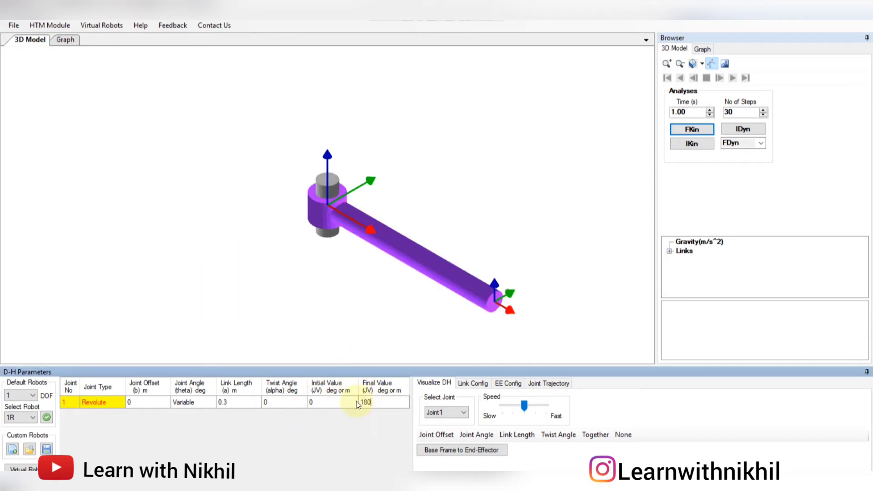
{"action": "left_click", "coordinate": [316, 321]}
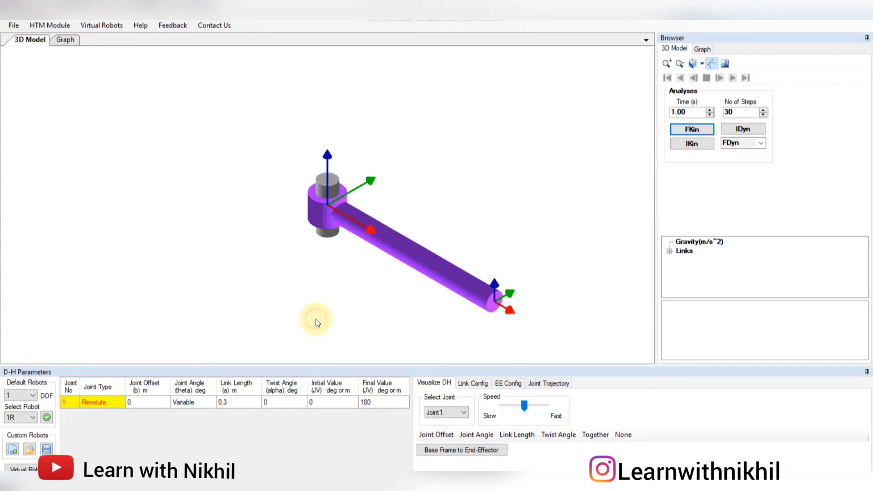
{"action": "left_click", "coordinate": [691, 128]}
{"action": "left_click", "coordinate": [733, 79]}
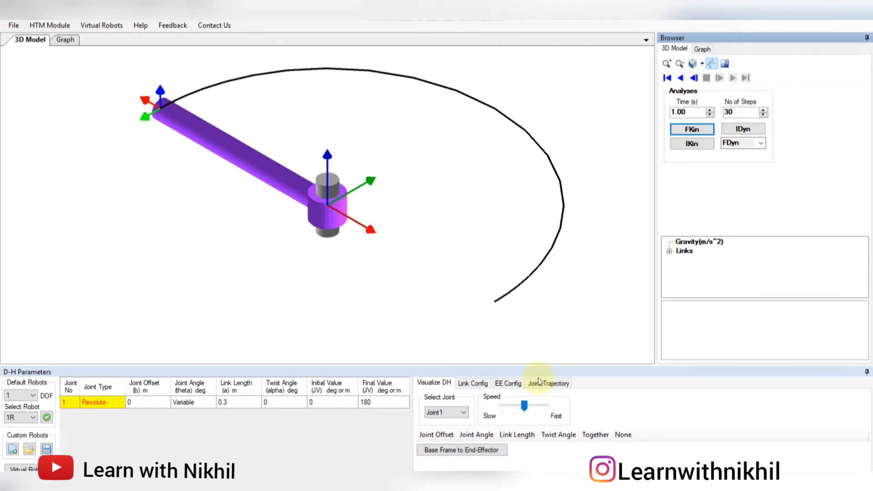
- Set the revolute joint's offset to 0.1 m and play the motion from a new forward kinematics analysis
{"action": "left_click", "coordinate": [150, 406]}
{"action": "type", "text": "0.1"}
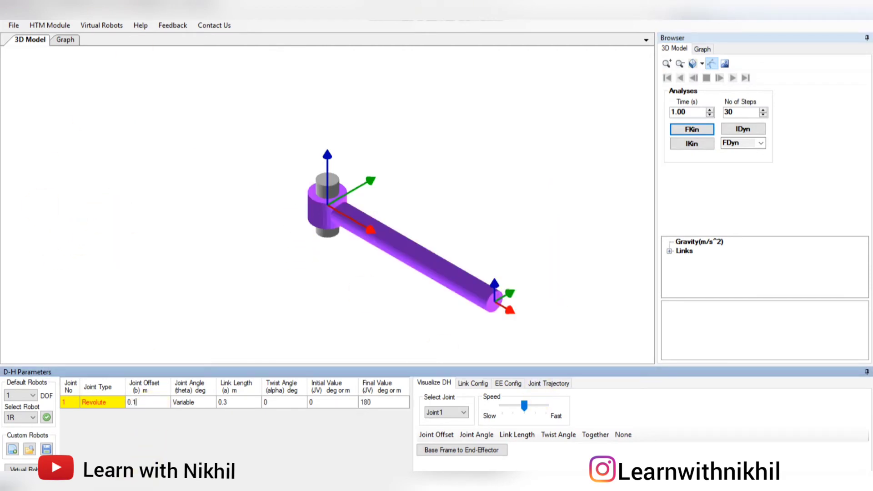
{"action": "left_click", "coordinate": [283, 247]}
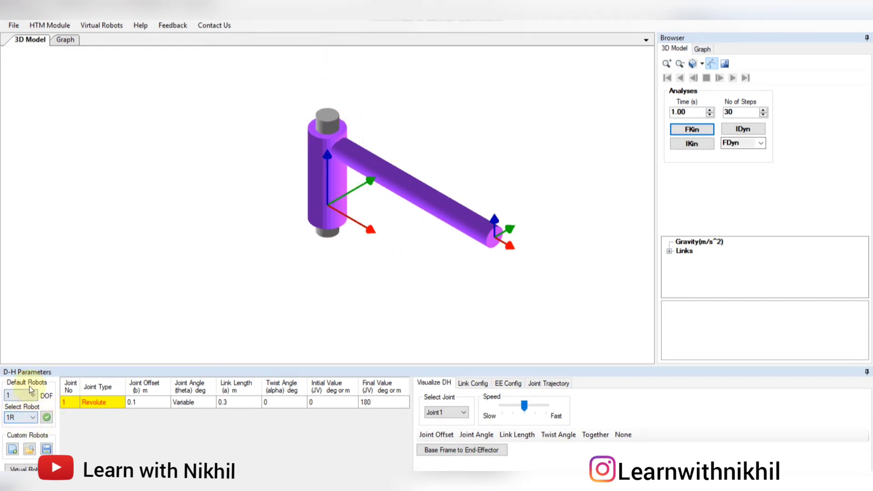
{"action": "left_click", "coordinate": [680, 132]}
{"action": "left_click", "coordinate": [732, 78]}
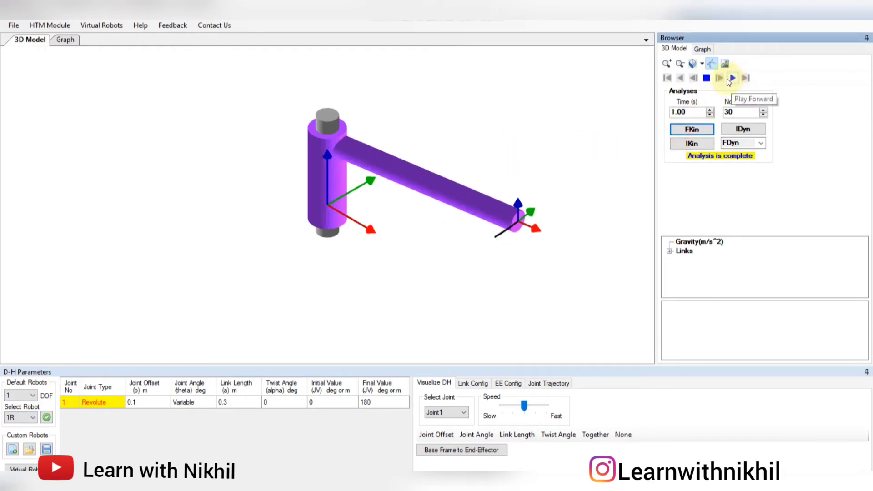
{"action": "scroll", "coordinate": [379, 259], "scroll_direction": "up", "scroll_amount": 3}
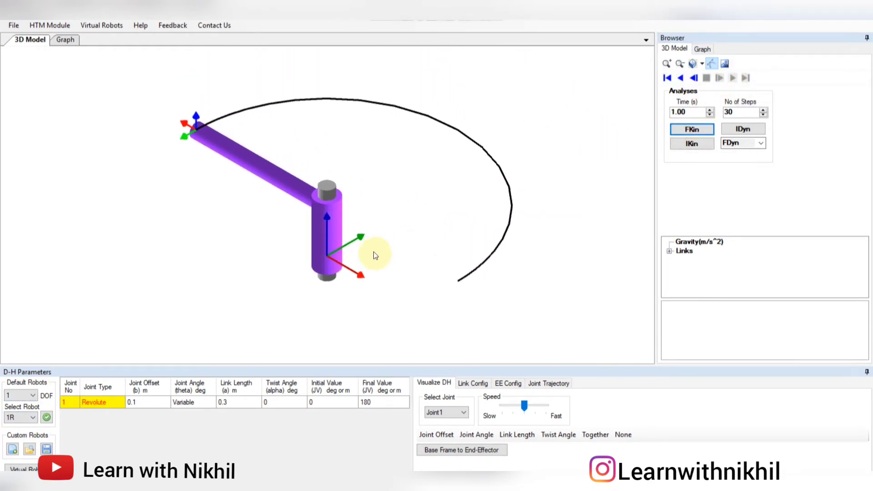
{"action": "scroll", "coordinate": [356, 223], "scroll_direction": "up", "scroll_amount": 2}
{"action": "scroll", "coordinate": [356, 221], "scroll_direction": "down", "scroll_amount": 4}
{"action": "scroll", "coordinate": [356, 220], "scroll_direction": "up", "scroll_amount": 2}
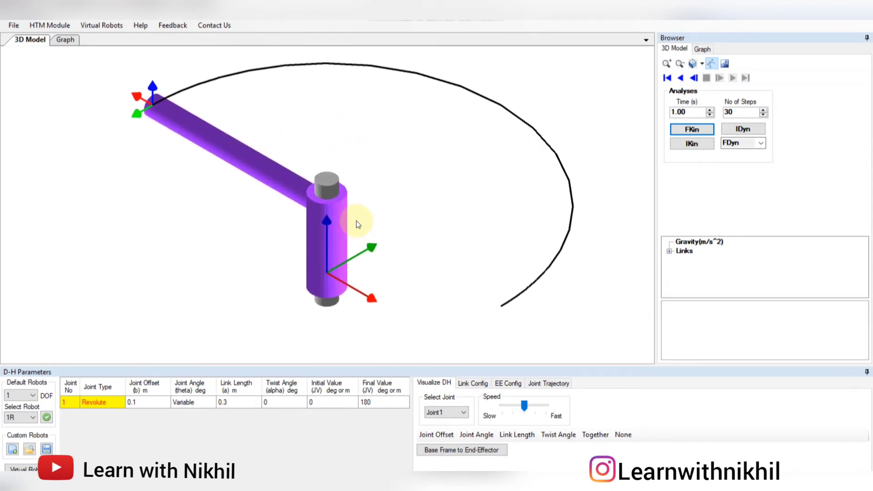
{"action": "scroll", "coordinate": [356, 220], "scroll_direction": "down", "scroll_amount": 3}
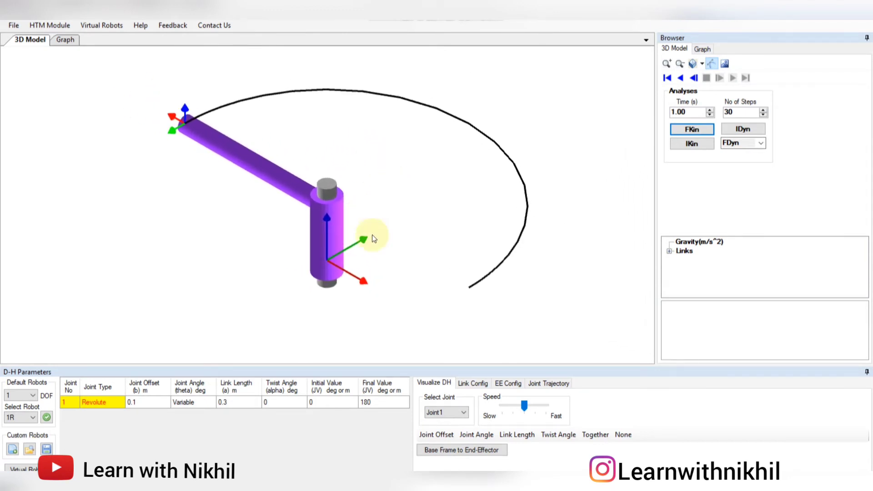
- Load the default 2 DOF robot of type 2P
{"action": "left_click", "coordinate": [34, 397]}
{"action": "left_click", "coordinate": [23, 409]}
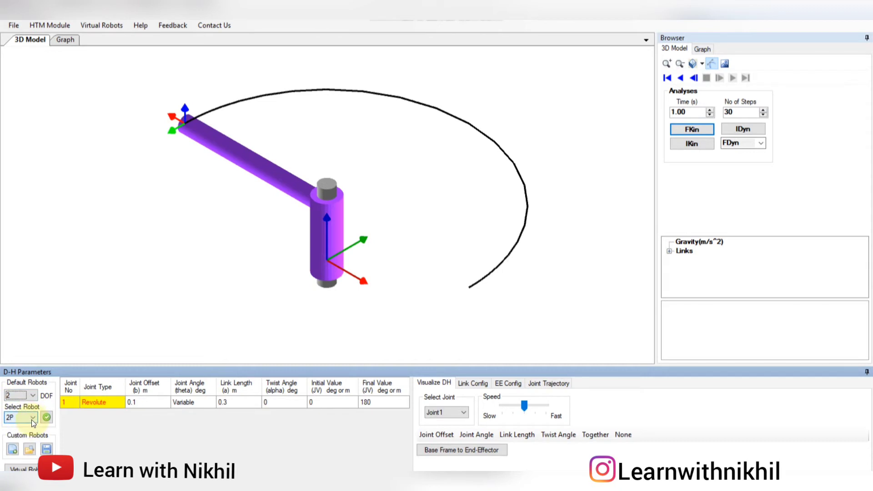
{"action": "left_click", "coordinate": [31, 417]}
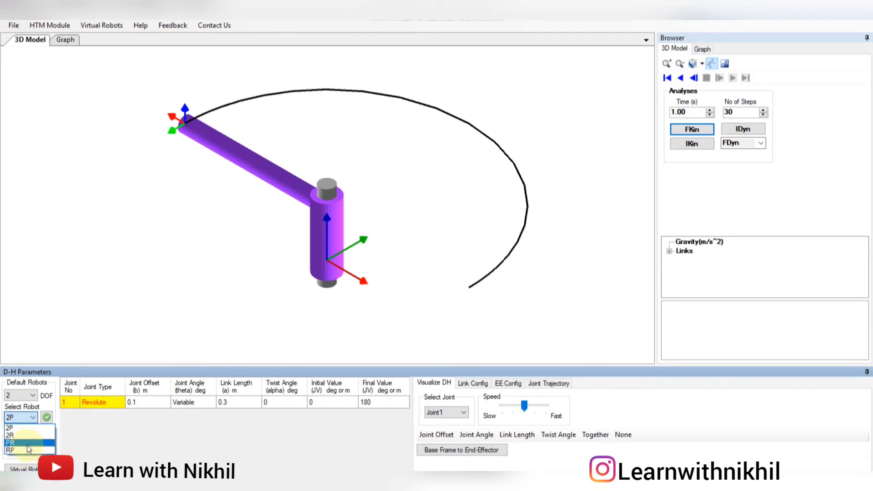
{"action": "left_click", "coordinate": [29, 429]}
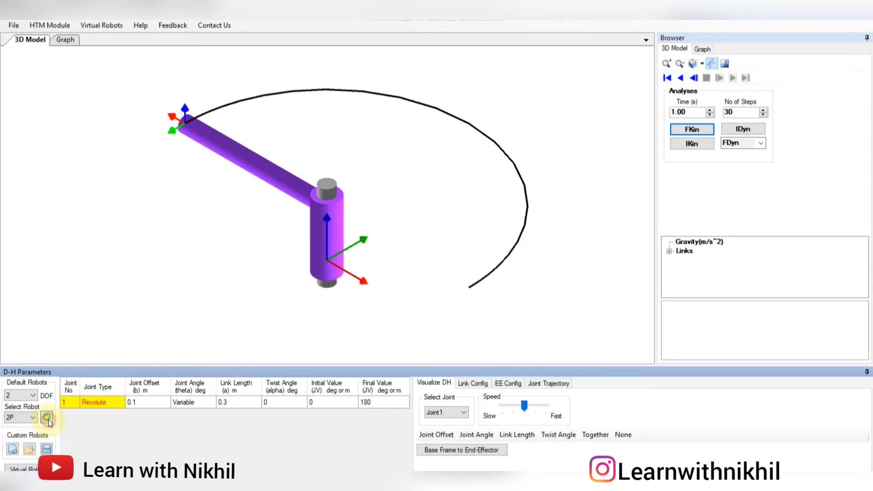
{"action": "left_click", "coordinate": [47, 417]}
{"action": "left_click_drag", "start_coordinate": [424, 220], "coordinate": [379, 181]}
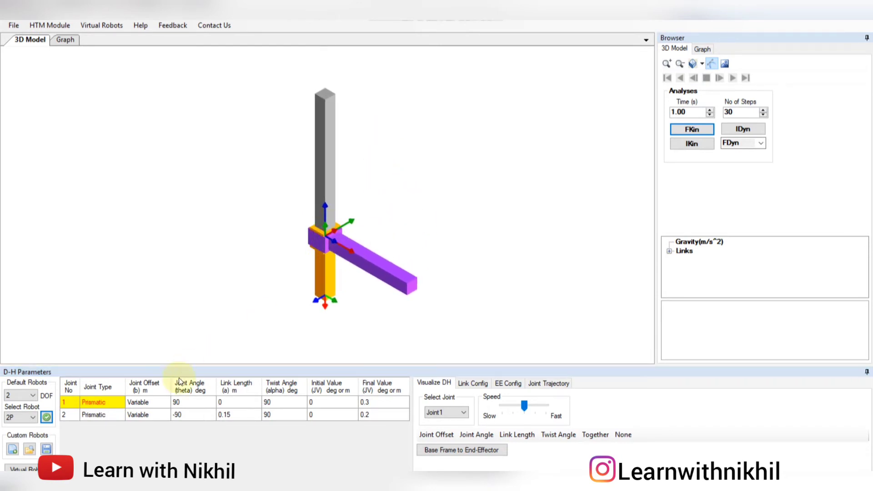
- Run the forward kinematics analysis of the 2P robot with its default joint values and play the motion
{"action": "left_click", "coordinate": [103, 405]}
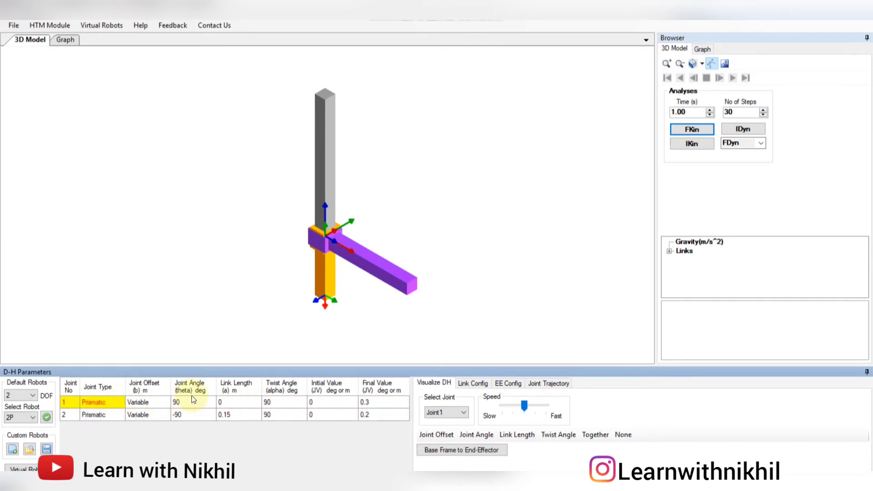
{"action": "left_click", "coordinate": [320, 402]}
{"action": "left_click", "coordinate": [362, 403]}
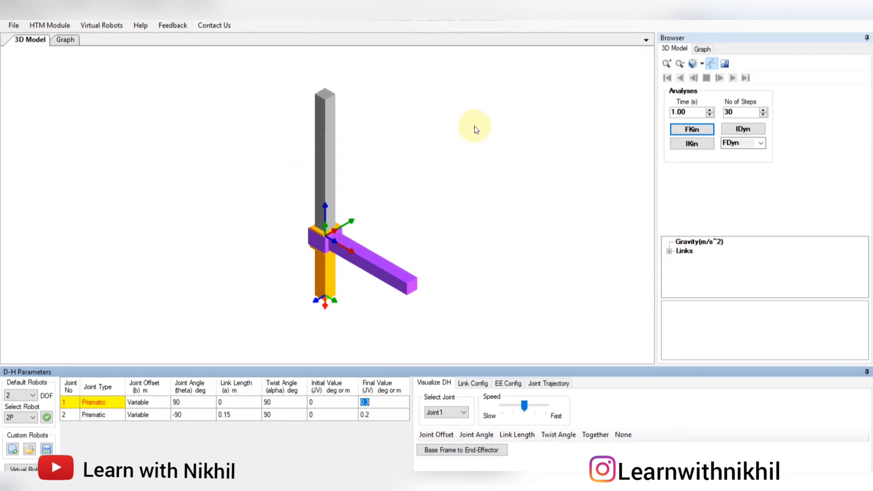
{"action": "left_click", "coordinate": [698, 131]}
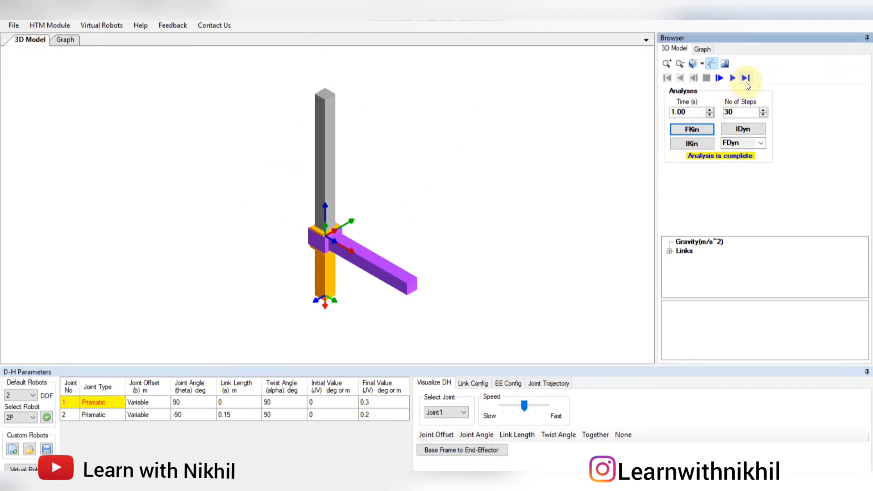
{"action": "left_click", "coordinate": [735, 82]}
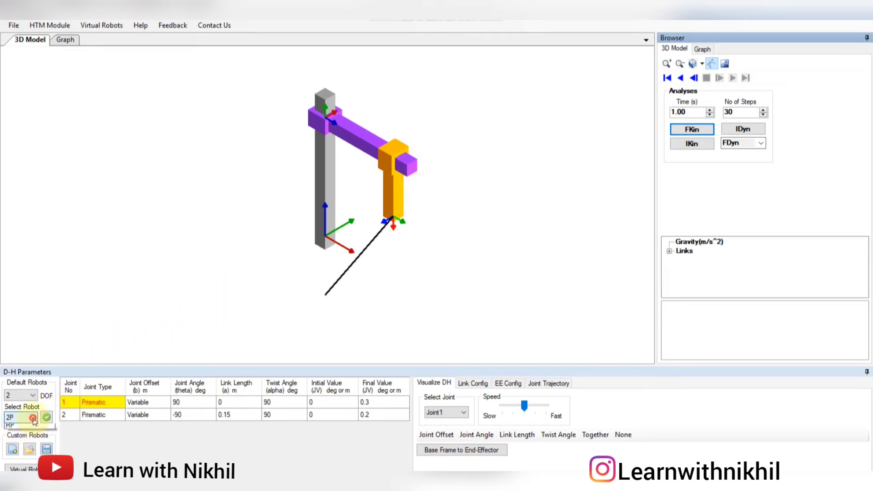
- Load the default 2 DOF robot of type 2R and play its motion from a forward kinematics analysis
{"action": "left_click", "coordinate": [32, 419]}
{"action": "left_click", "coordinate": [30, 435]}
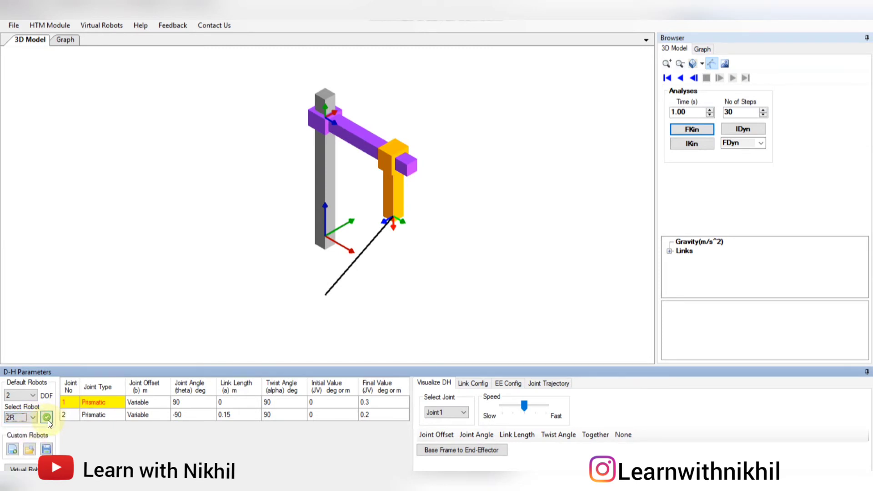
{"action": "left_click", "coordinate": [46, 418]}
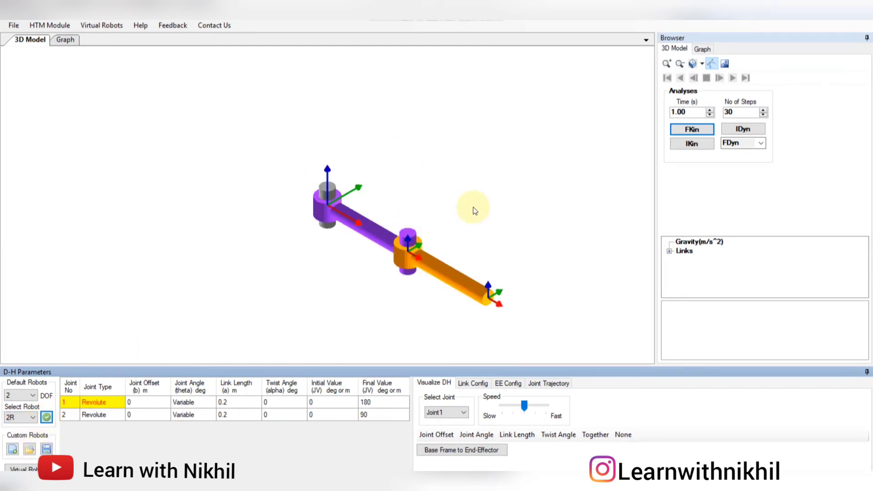
{"action": "middle_click_drag", "start_coordinate": [473, 210], "coordinate": [406, 193]}
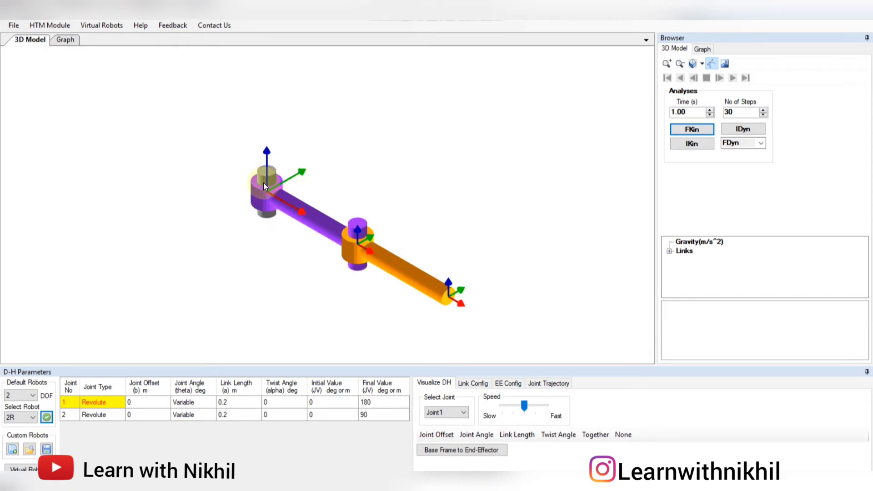
{"action": "left_click", "coordinate": [691, 130]}
{"action": "left_click", "coordinate": [730, 79]}
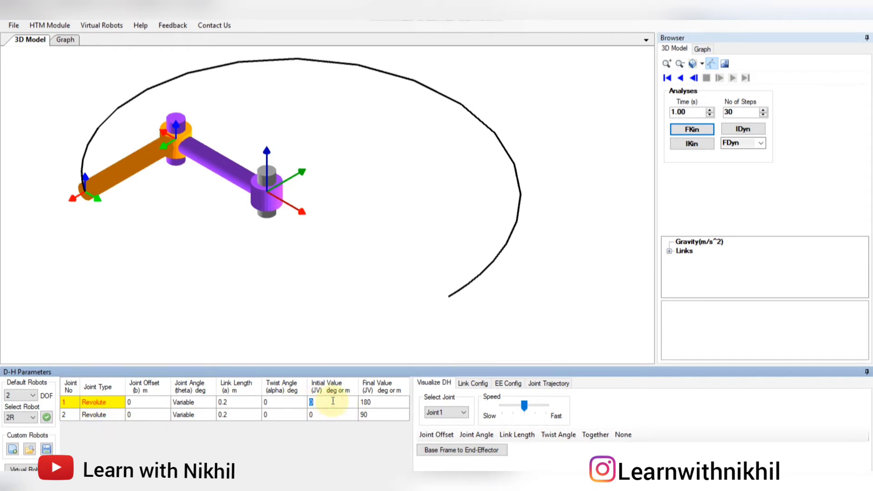
- Set the initial value of the 2R robot's first joint to 45° and play the motion from a new forward kinematics analysis
{"action": "type", "text": "45"}
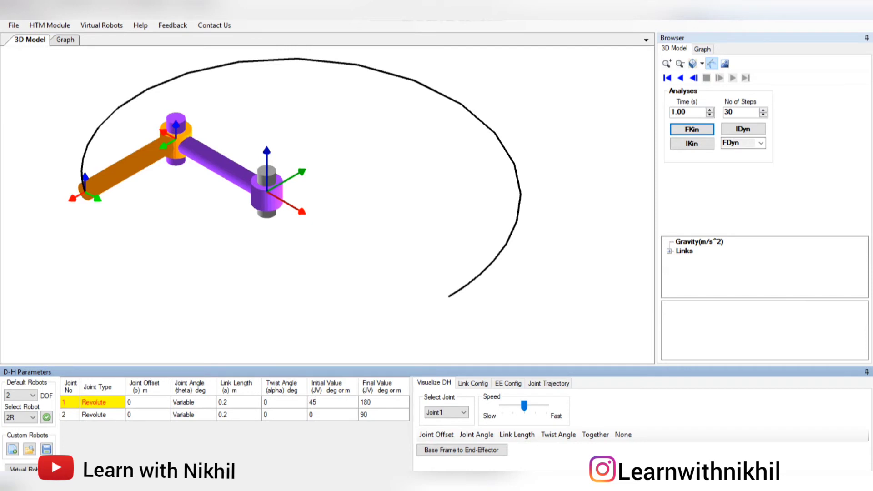
{"action": "left_click", "coordinate": [361, 282]}
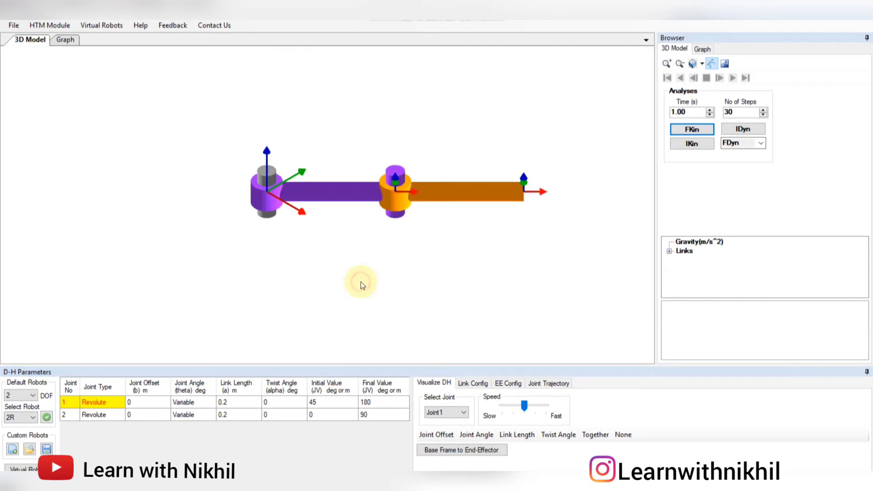
{"action": "left_click", "coordinate": [702, 131]}
{"action": "left_click", "coordinate": [732, 78]}
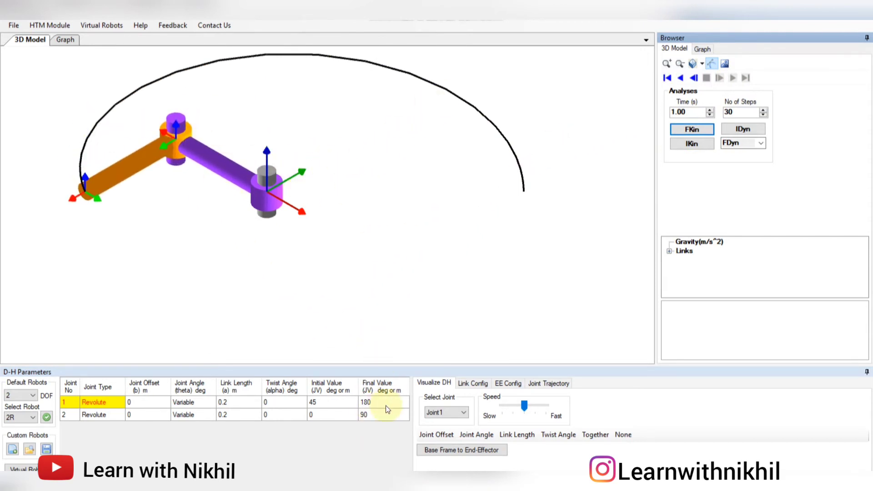
- Load the default 2 DOF robot of type PR
{"action": "left_click", "coordinate": [31, 420]}
{"action": "left_click", "coordinate": [28, 443]}
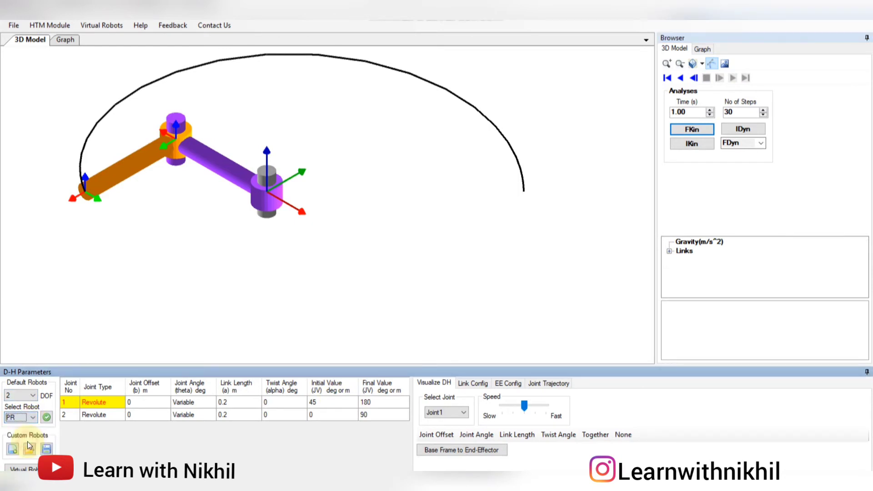
{"action": "left_click", "coordinate": [45, 418]}
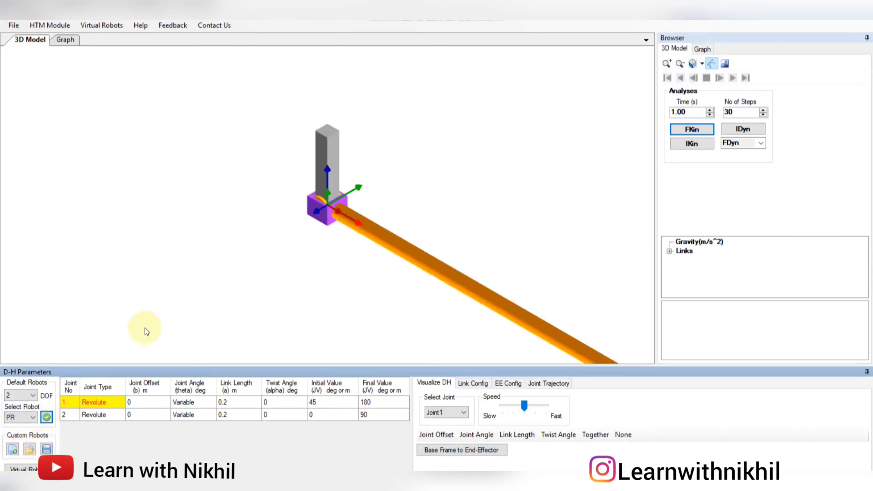
{"action": "left_click", "coordinate": [415, 227]}
{"action": "left_click_drag", "start_coordinate": [357, 201], "coordinate": [301, 190]}
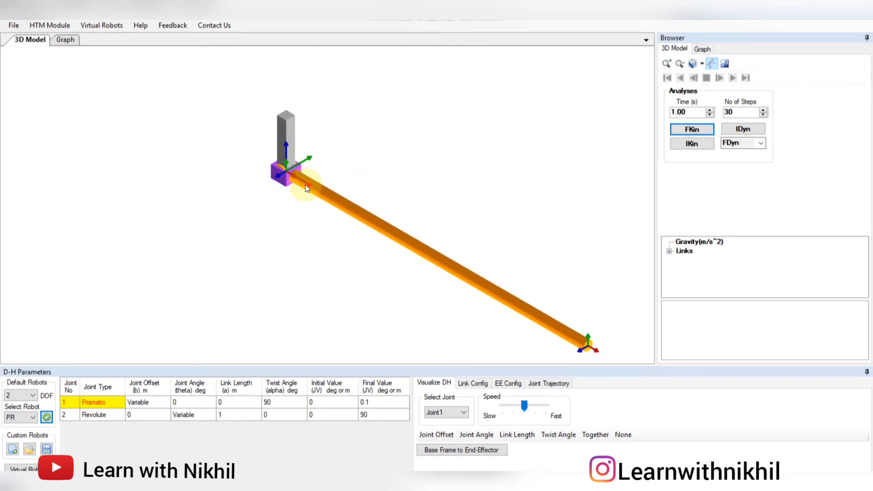
- Run the forward kinematics analysis of the PR robot and play its motion
{"action": "left_click", "coordinate": [692, 130]}
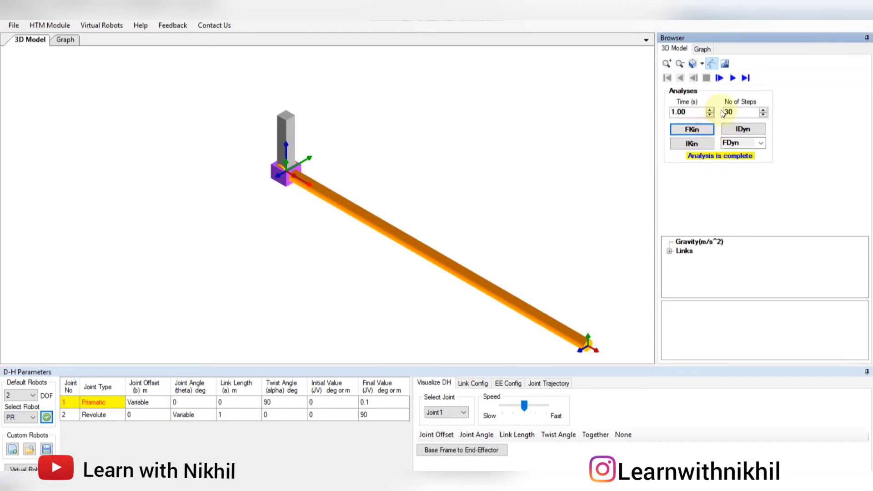
{"action": "left_click", "coordinate": [734, 78]}
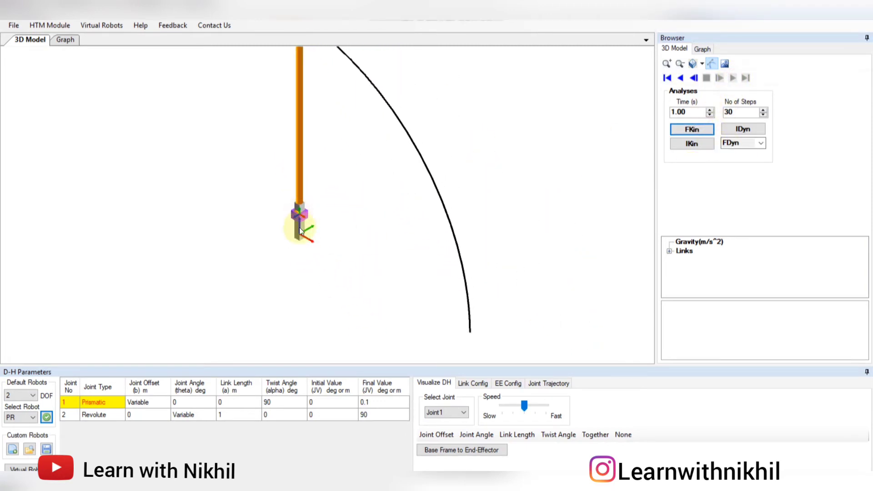
{"action": "scroll", "coordinate": [299, 227], "scroll_direction": "up", "scroll_amount": 3}
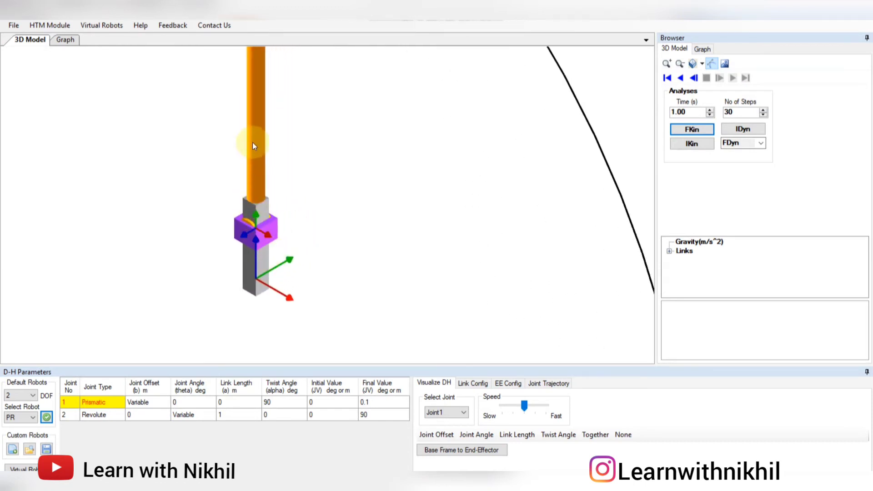
- Load the default 2 DOF robot of type RP and play its motion from a forward kinematics analysis
{"action": "scroll", "coordinate": [312, 217], "scroll_direction": "down", "scroll_amount": 5}
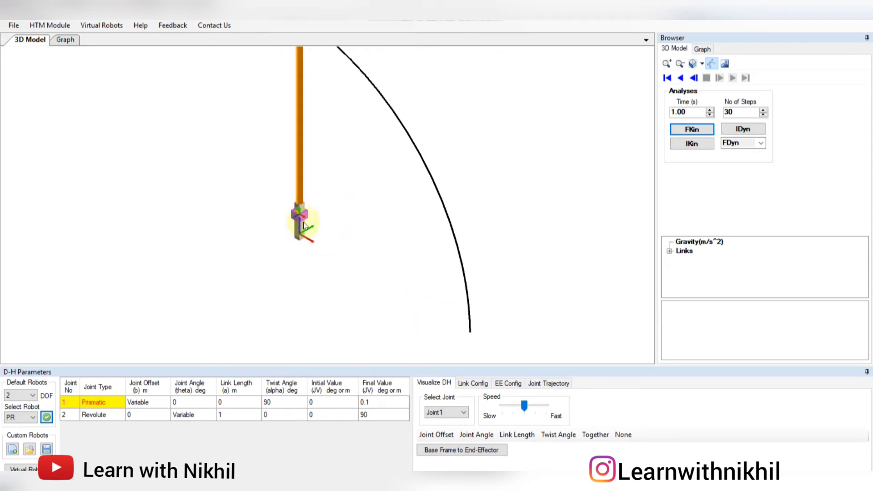
{"action": "left_click", "coordinate": [33, 417]}
{"action": "left_click", "coordinate": [23, 451]}
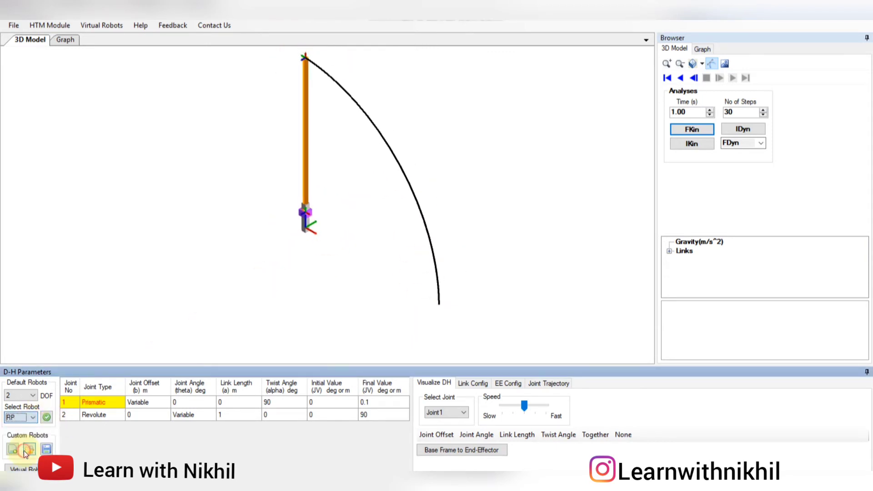
{"action": "left_click", "coordinate": [46, 417]}
{"action": "scroll", "coordinate": [324, 198], "scroll_direction": "up", "scroll_amount": 2}
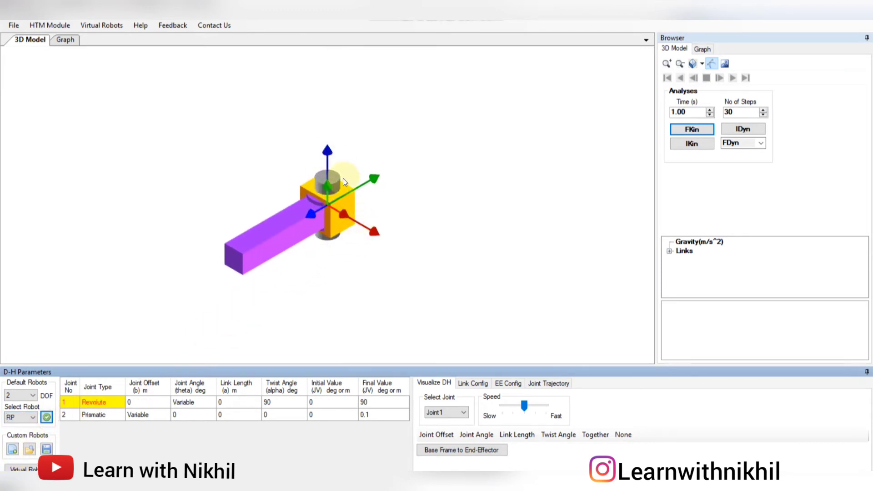
{"action": "left_click", "coordinate": [691, 129]}
{"action": "left_click", "coordinate": [733, 78]}
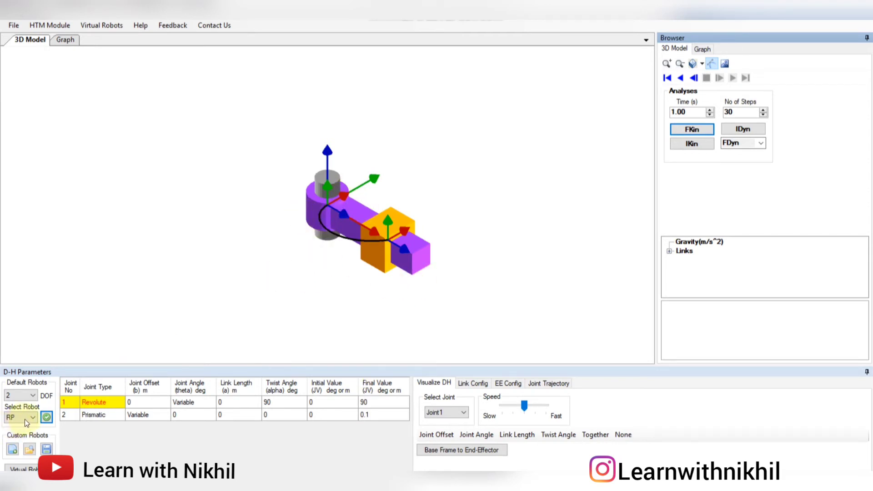
- Load the default 3 DOF robot of type RPP and play its motion from a forward kinematics analysis
{"action": "left_click", "coordinate": [32, 396]}
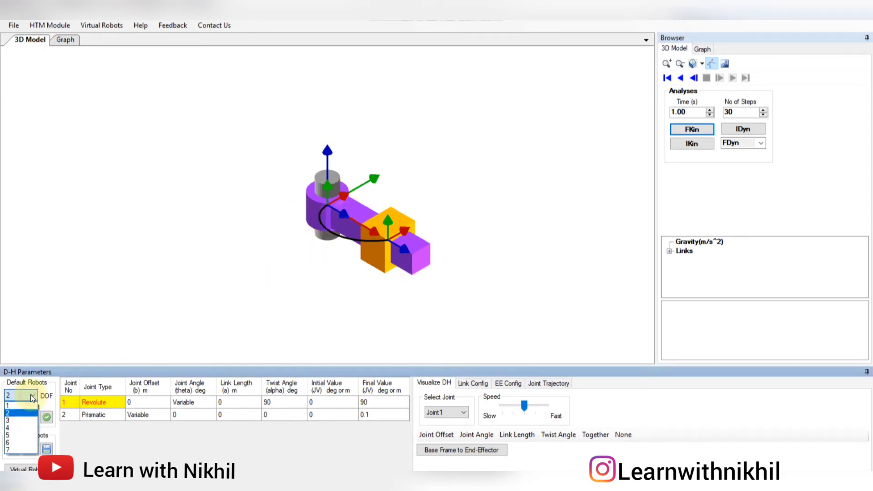
{"action": "left_click", "coordinate": [27, 420]}
{"action": "left_click", "coordinate": [33, 418]}
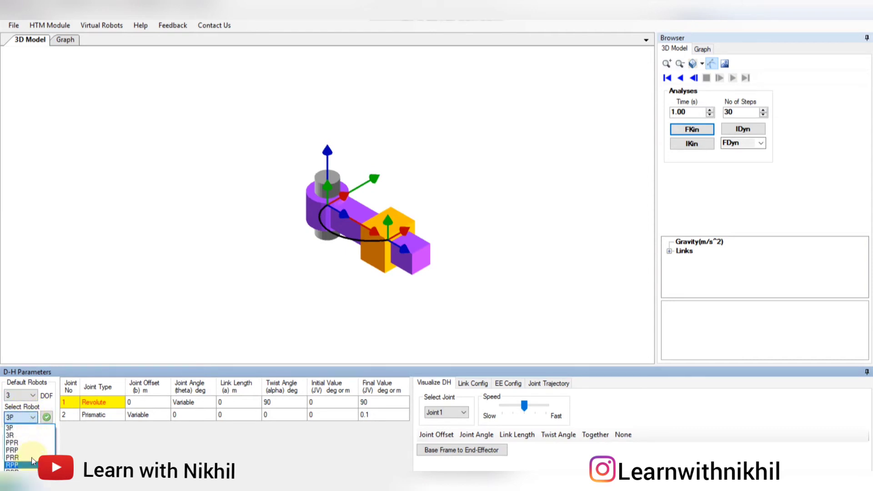
{"action": "left_click", "coordinate": [32, 464]}
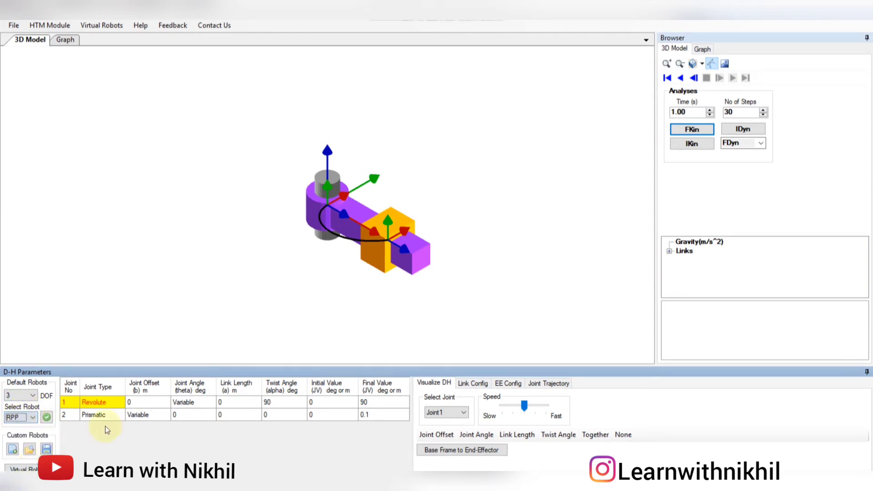
{"action": "left_click", "coordinate": [45, 418]}
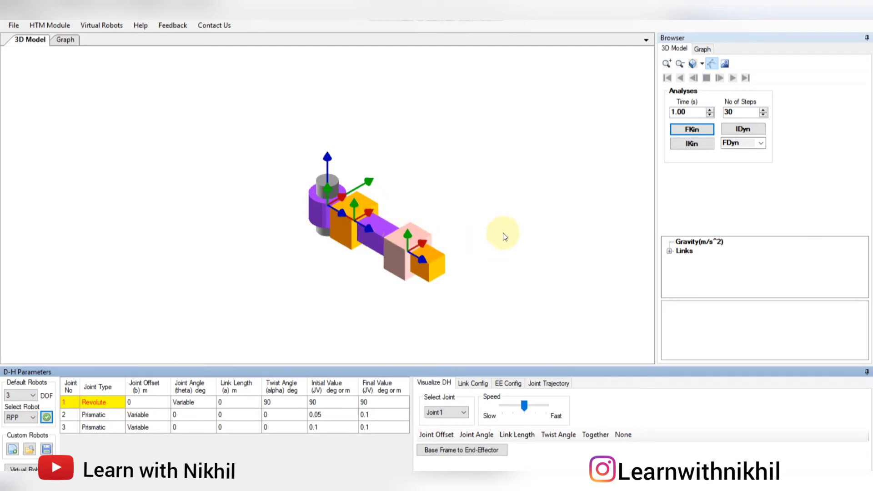
{"action": "left_click", "coordinate": [690, 130]}
{"action": "left_click", "coordinate": [733, 78]}
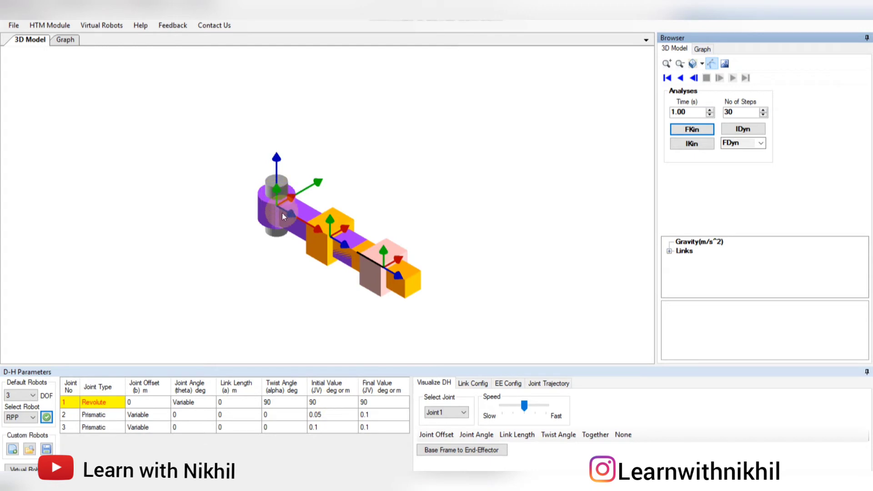
- Set the final value of the RPP robot's first joint to 180° and play the motion from a new forward kinematics analysis
{"action": "double_click", "coordinate": [379, 404]}
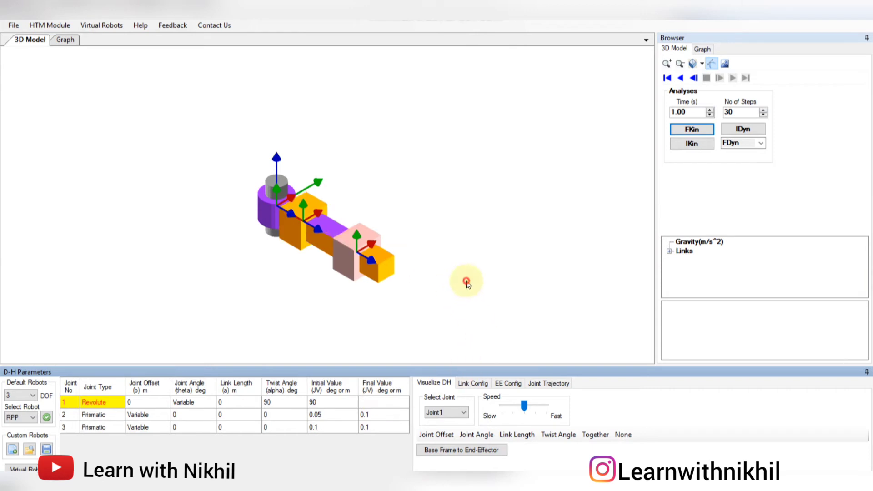
{"action": "left_click", "coordinate": [691, 129]}
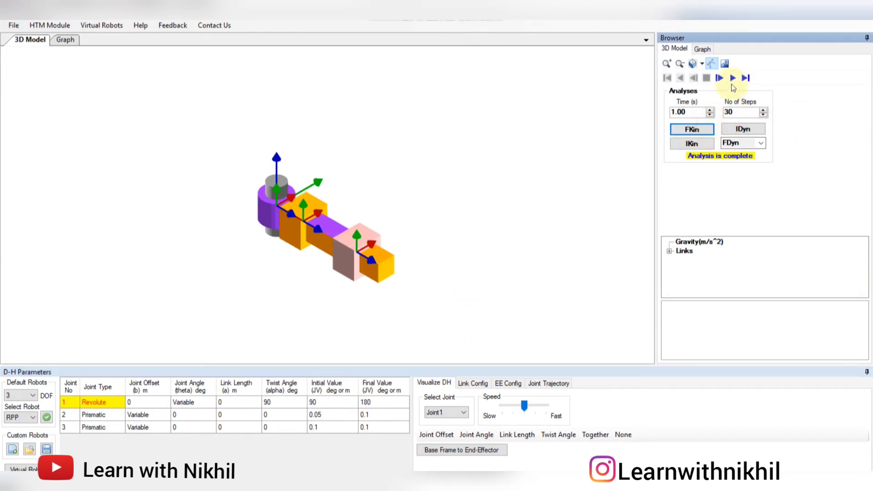
{"action": "left_click", "coordinate": [732, 78]}
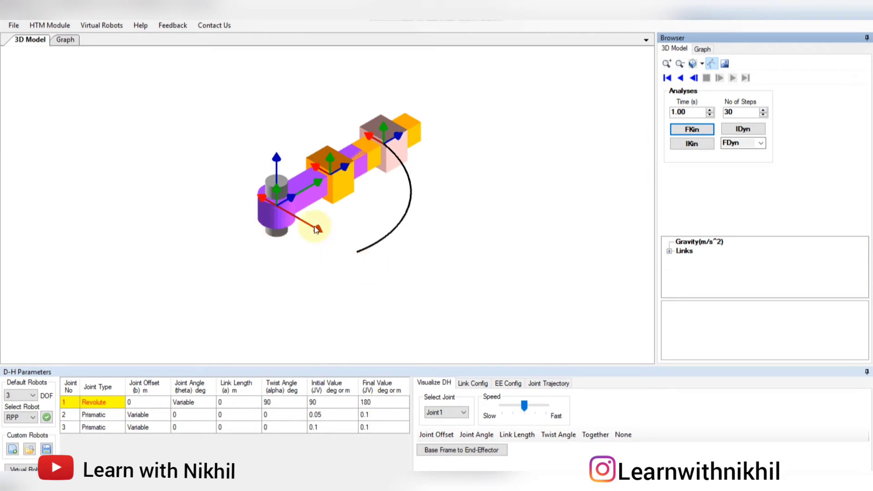
- Set the initial value of the RPP robot's revolute joint to 0° and play the motion from a new forward kinematics analysis
{"action": "left_click", "coordinate": [330, 401]}
{"action": "type", "text": "0"}
{"action": "left_click", "coordinate": [327, 331]}
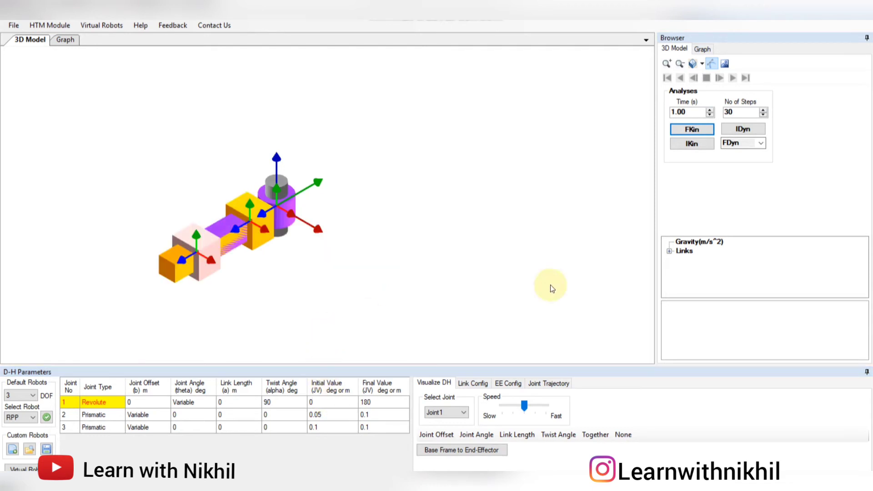
{"action": "left_click", "coordinate": [703, 131]}
{"action": "left_click", "coordinate": [733, 78]}
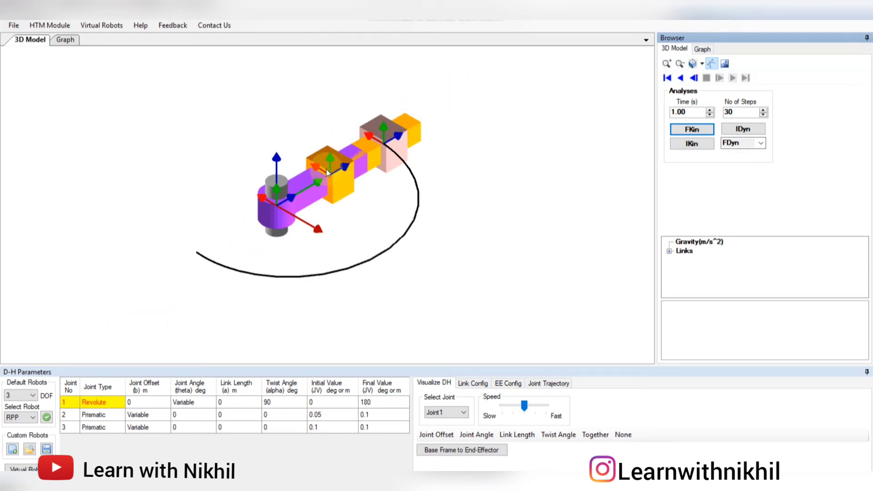
- Set the link length of the RPP robot's second joint to 0.1 m
{"action": "left_click", "coordinate": [177, 414]}
{"action": "left_click", "coordinate": [266, 415]}
{"action": "left_click", "coordinate": [331, 417]}
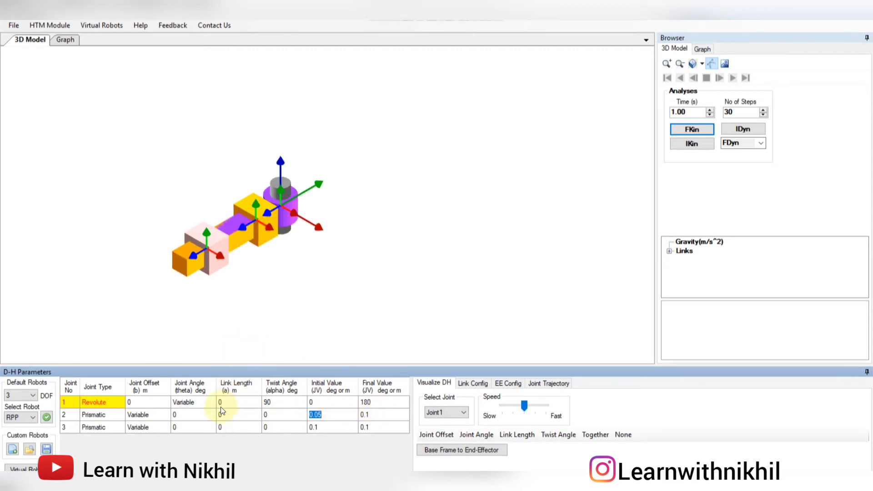
{"action": "left_click", "coordinate": [239, 415]}
{"action": "type", "text": "0.1"}
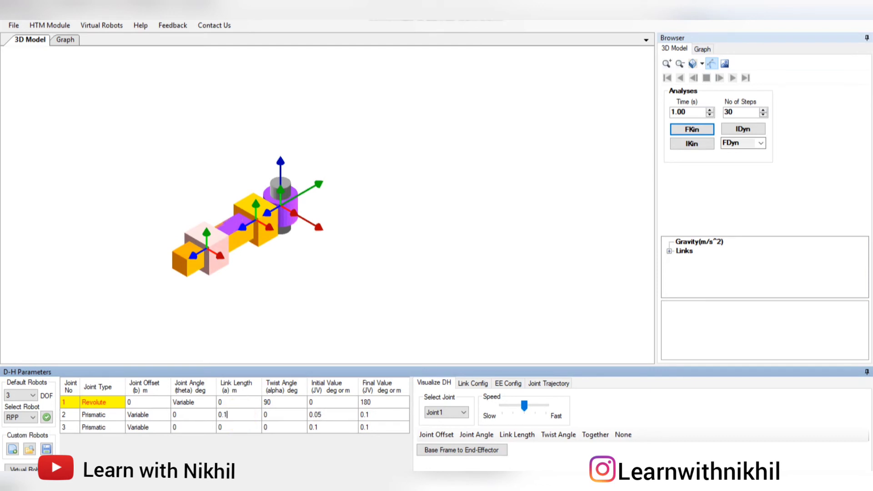
{"action": "left_click", "coordinate": [312, 272]}
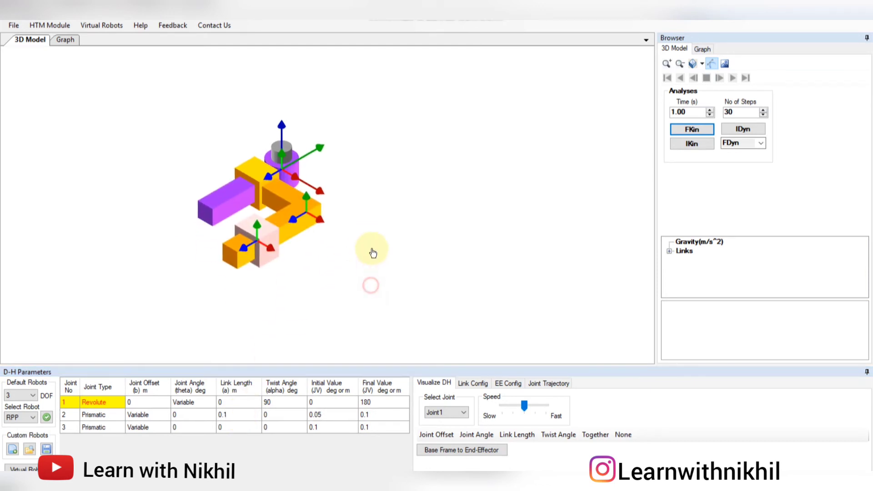
- Set the final value of the RPP robot's second joint to 0.2 m and play the motion from a new forward kinematics analysis
{"action": "left_click", "coordinate": [390, 415]}
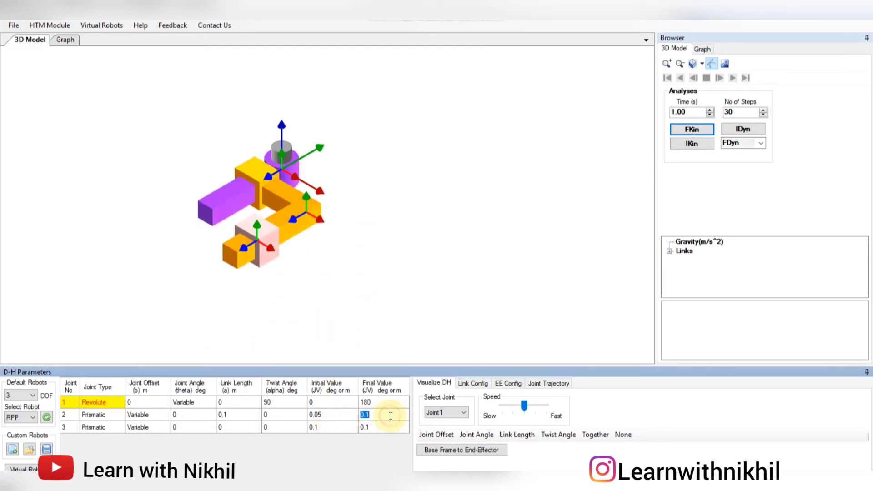
{"action": "type", "text": "0."}
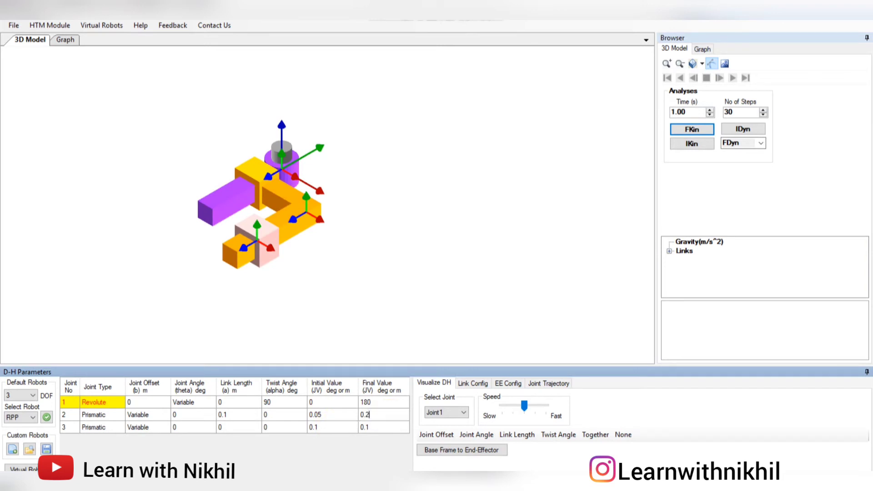
{"action": "left_click", "coordinate": [429, 234]}
{"action": "left_click", "coordinate": [699, 131]}
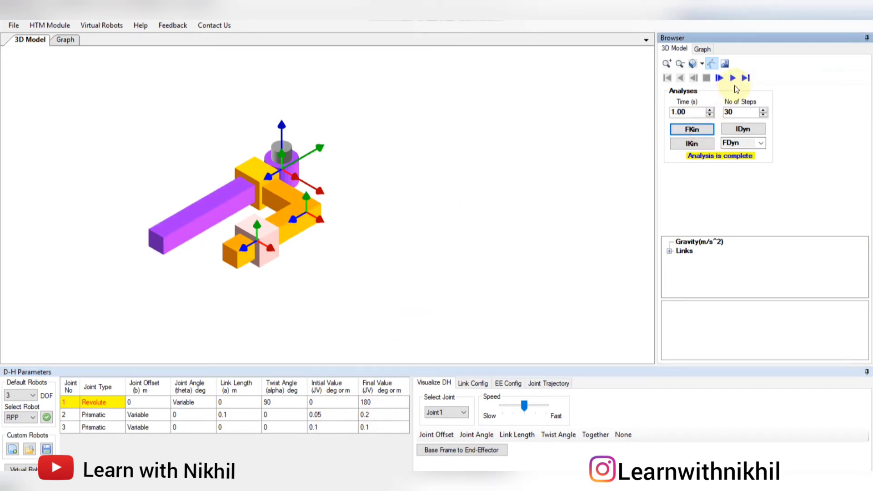
{"action": "left_click", "coordinate": [734, 78]}
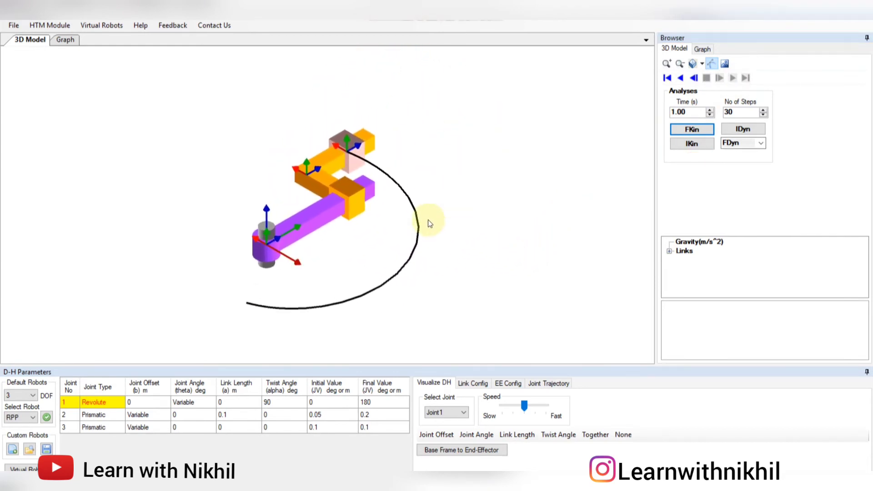
- Load the default 4 DOF robot of type 4R
{"action": "left_click", "coordinate": [35, 394]}
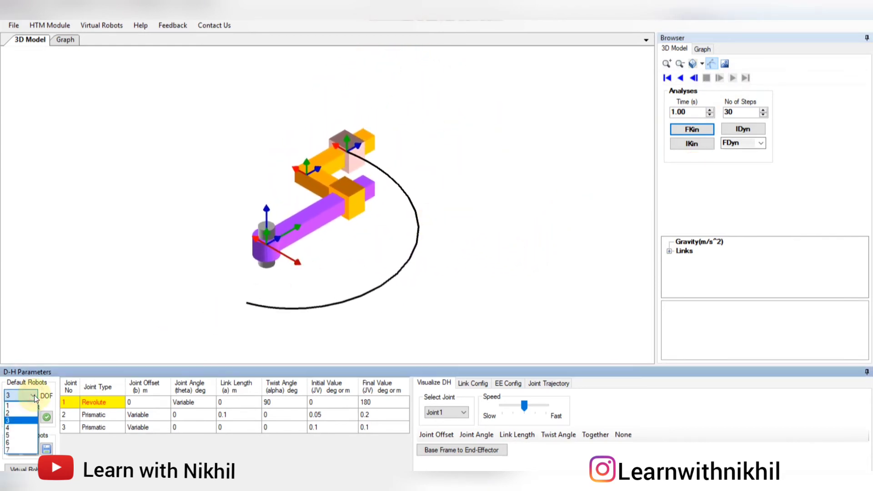
{"action": "left_click", "coordinate": [28, 428]}
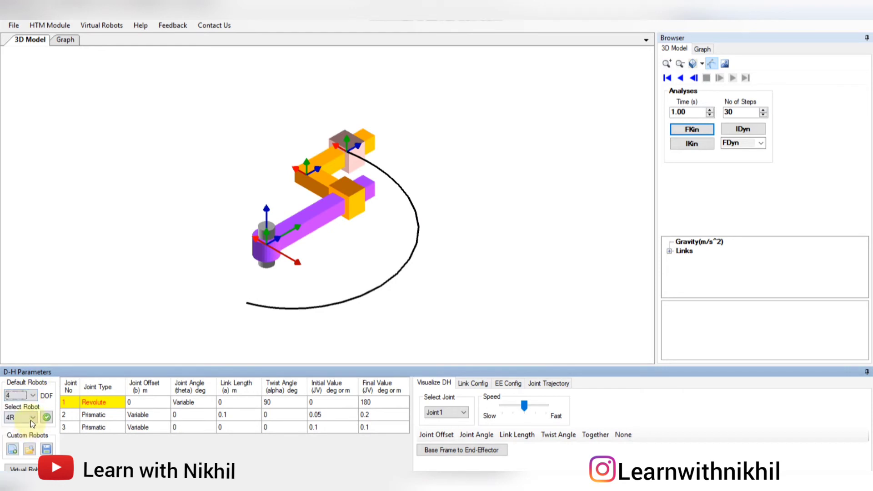
{"action": "left_click", "coordinate": [46, 417]}
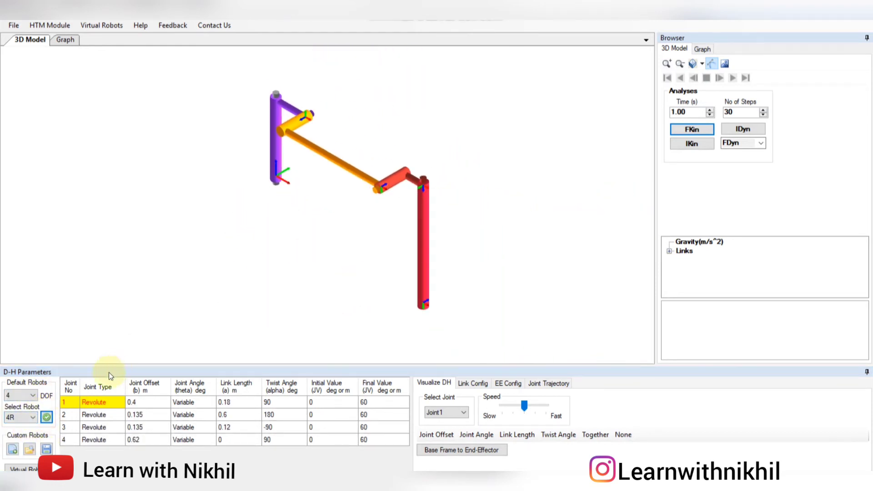
- Load the default 4 DOF SCARA robot and play its motion from a forward kinematics analysis
{"action": "left_click", "coordinate": [33, 417]}
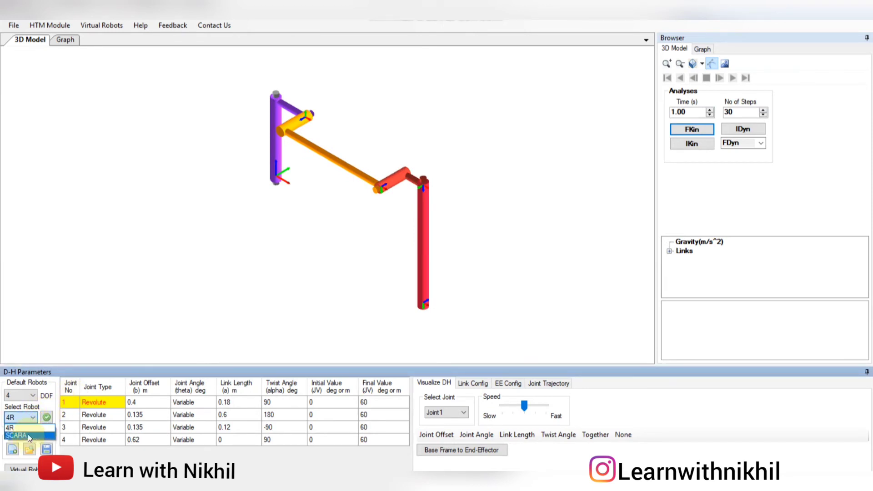
{"action": "left_click", "coordinate": [28, 435]}
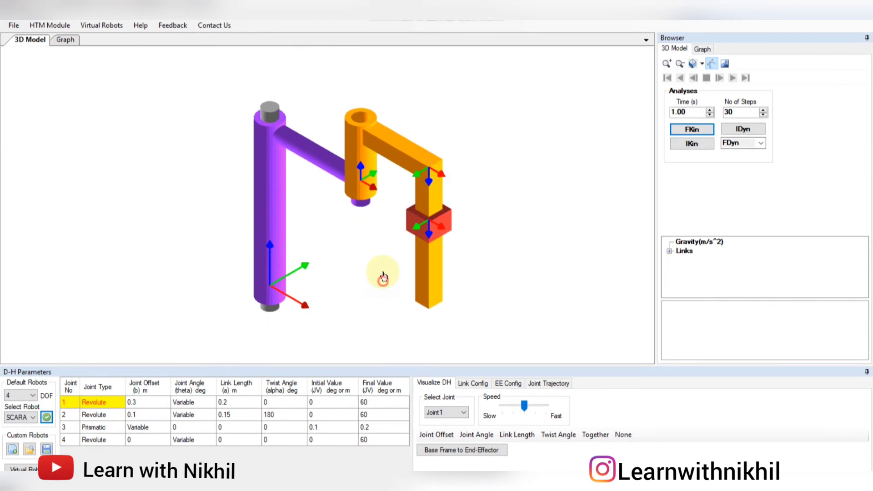
{"action": "left_click", "coordinate": [692, 129]}
{"action": "left_click", "coordinate": [733, 77]}
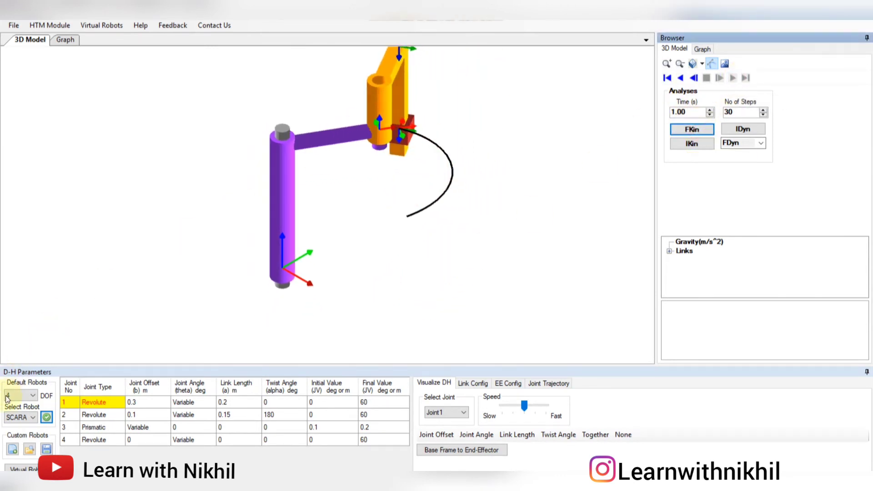
- Load the default 5 DOF robot MTAB Mini
{"action": "left_click", "coordinate": [18, 436]}
{"action": "left_click", "coordinate": [30, 418]}
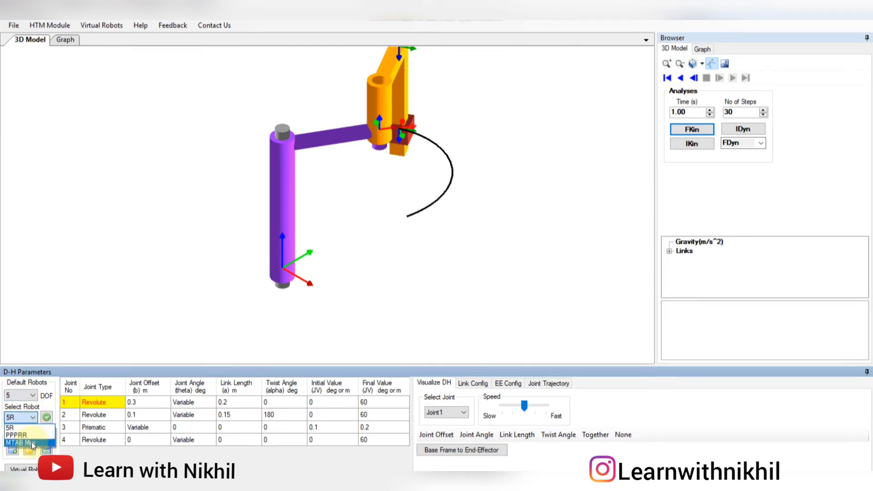
{"action": "left_click", "coordinate": [31, 442]}
{"action": "left_click", "coordinate": [47, 417]}
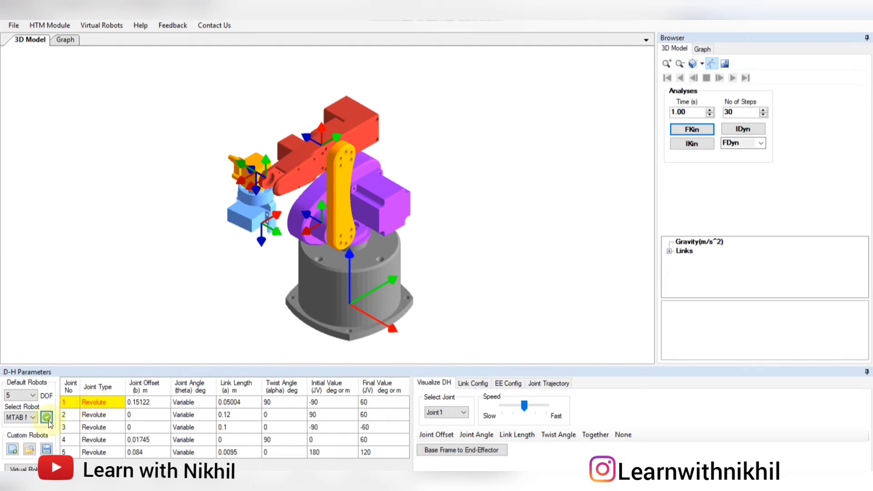
- Run the forward kinematics analysis of the MTAB Mini robot and play its motion
{"action": "left_click", "coordinate": [25, 417]}
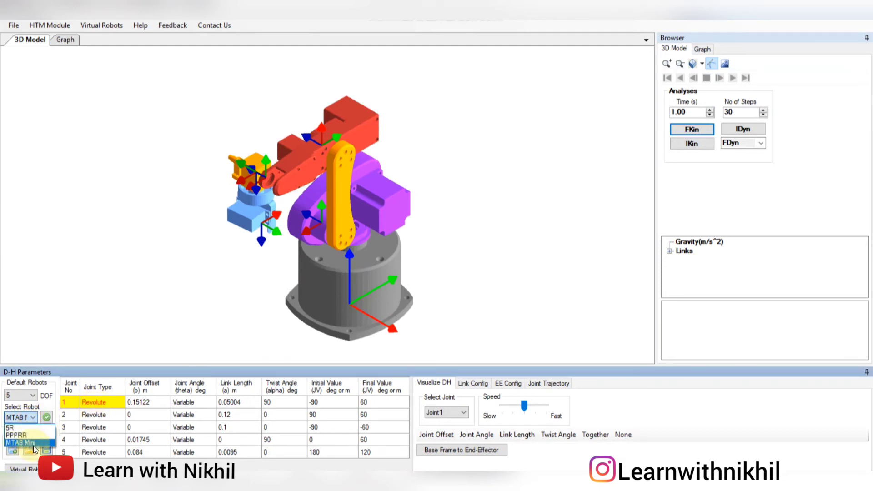
{"action": "left_click", "coordinate": [34, 444]}
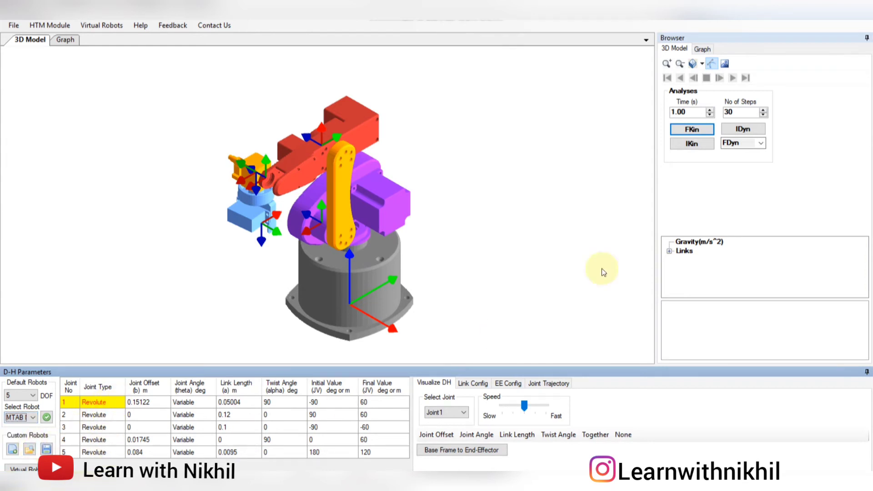
{"action": "left_click", "coordinate": [702, 132]}
{"action": "left_click", "coordinate": [732, 79]}
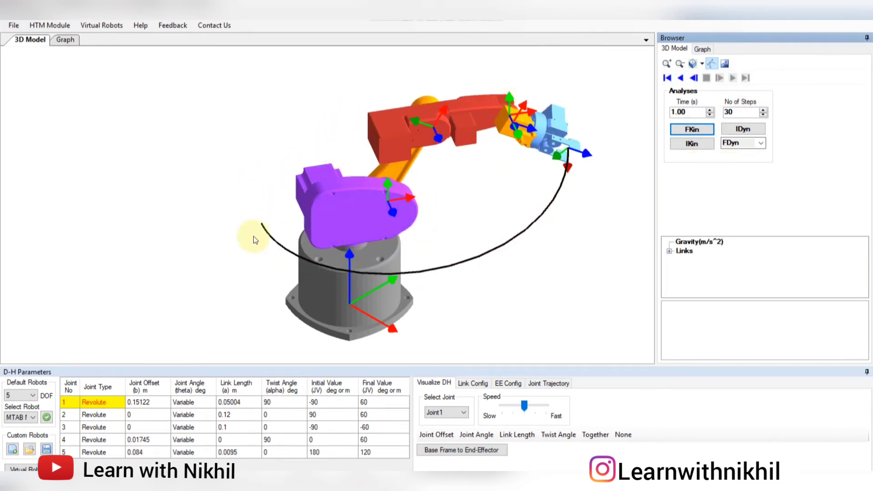
- Load the default 6 DOF robot PUMA
{"action": "left_click", "coordinate": [25, 396]}
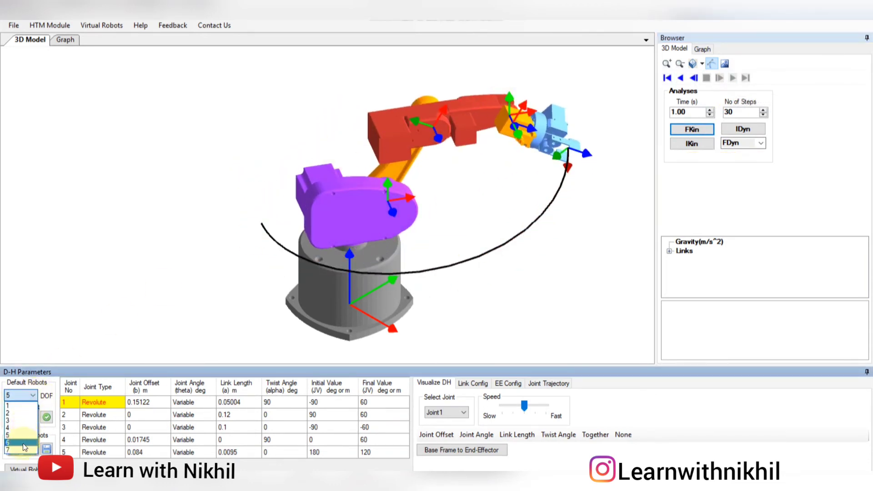
{"action": "left_click", "coordinate": [14, 443]}
{"action": "left_click", "coordinate": [34, 418]}
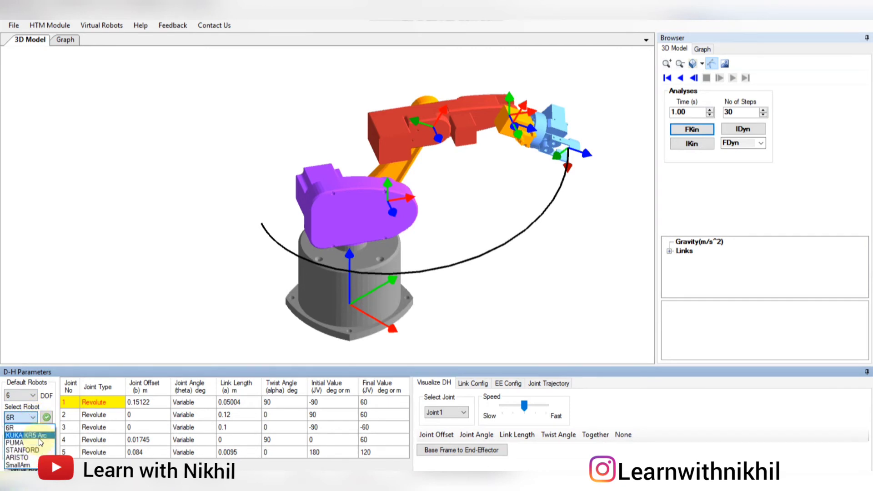
{"action": "left_click", "coordinate": [23, 442]}
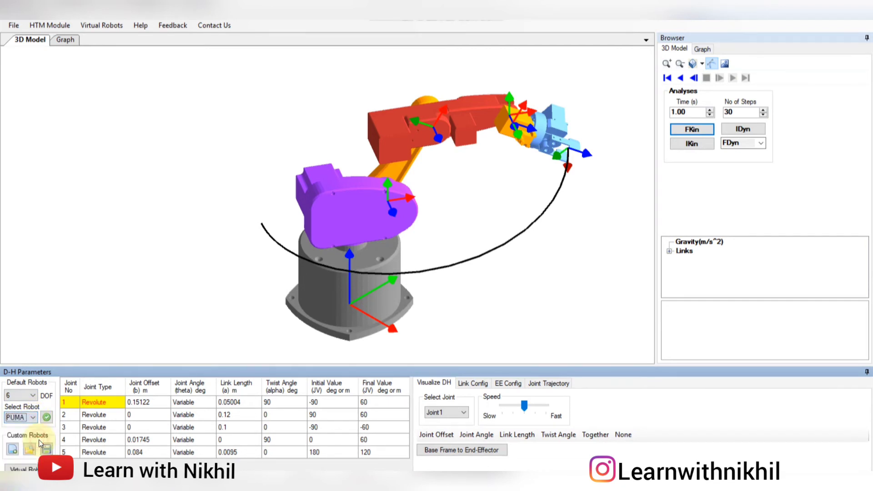
{"action": "left_click", "coordinate": [47, 417]}
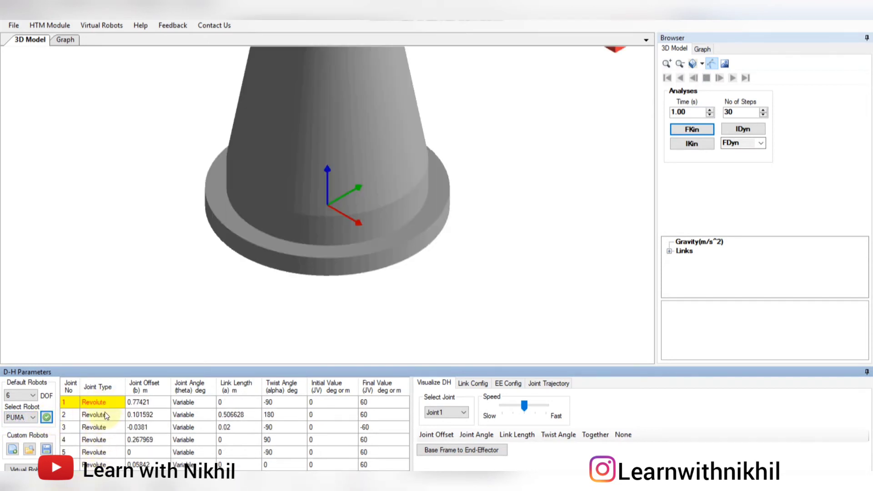
- Run the forward kinematics analysis of the PUMA robot and play its motion
{"action": "scroll", "coordinate": [314, 217], "scroll_direction": "down", "scroll_amount": 10}
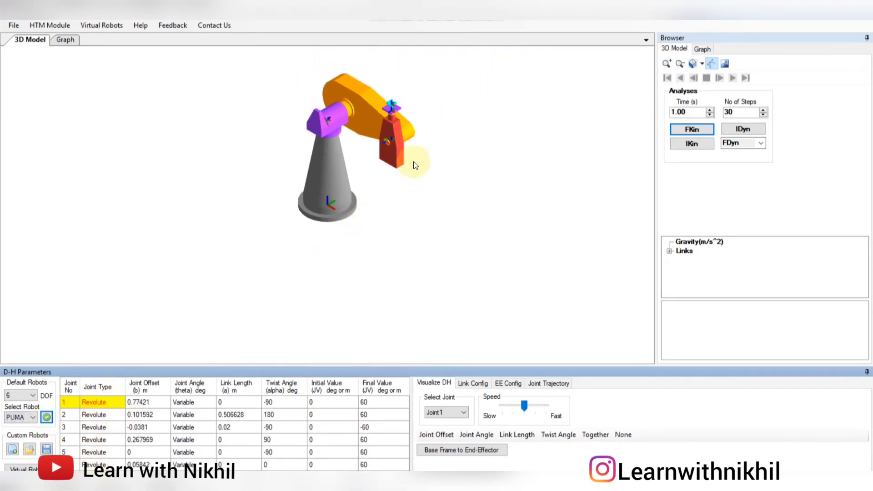
{"action": "scroll", "coordinate": [356, 200], "scroll_direction": "up", "scroll_amount": 3}
{"action": "left_click", "coordinate": [691, 129]}
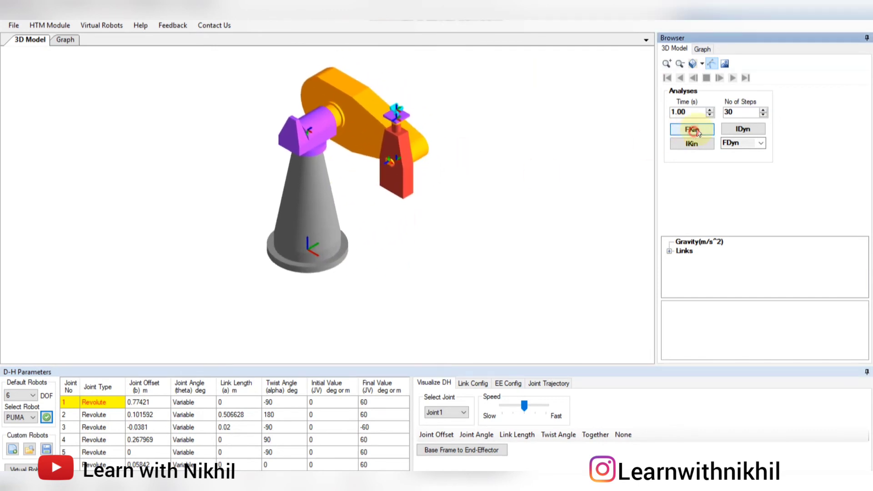
{"action": "left_click", "coordinate": [736, 82]}
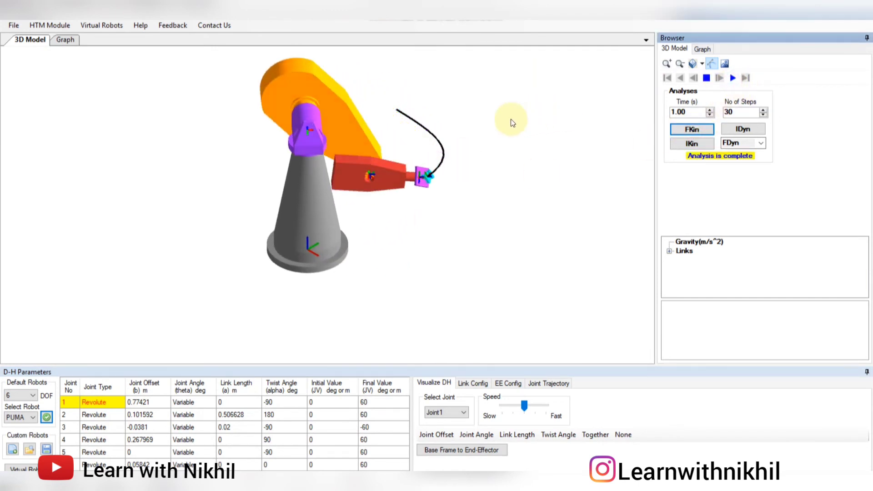
- Load the default 6 DOF robot STANFORD
{"action": "left_click", "coordinate": [33, 417]}
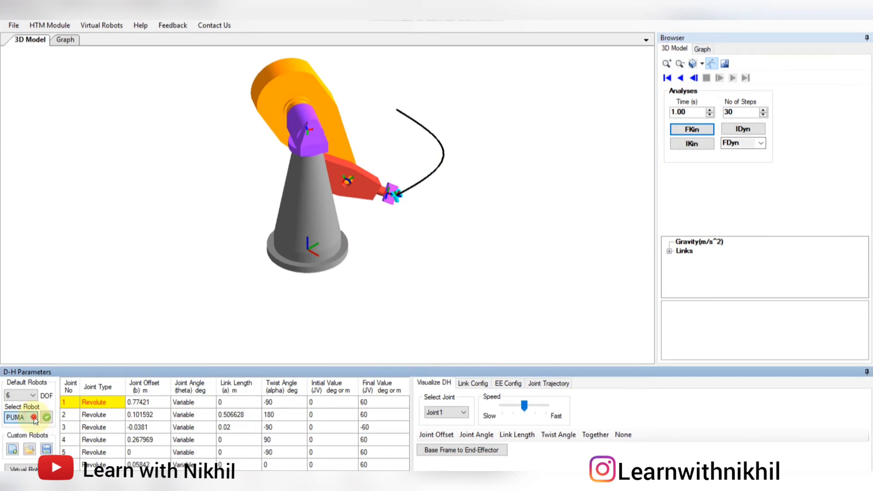
{"action": "left_click", "coordinate": [34, 426]}
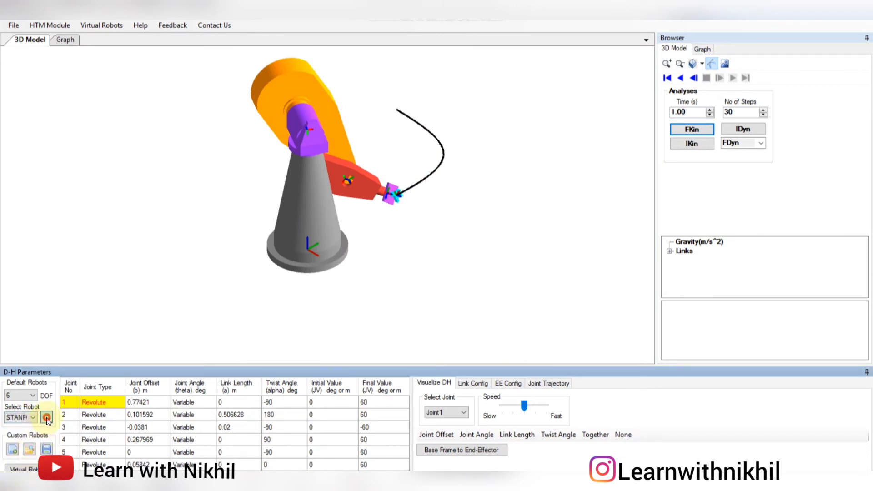
{"action": "left_click", "coordinate": [47, 418]}
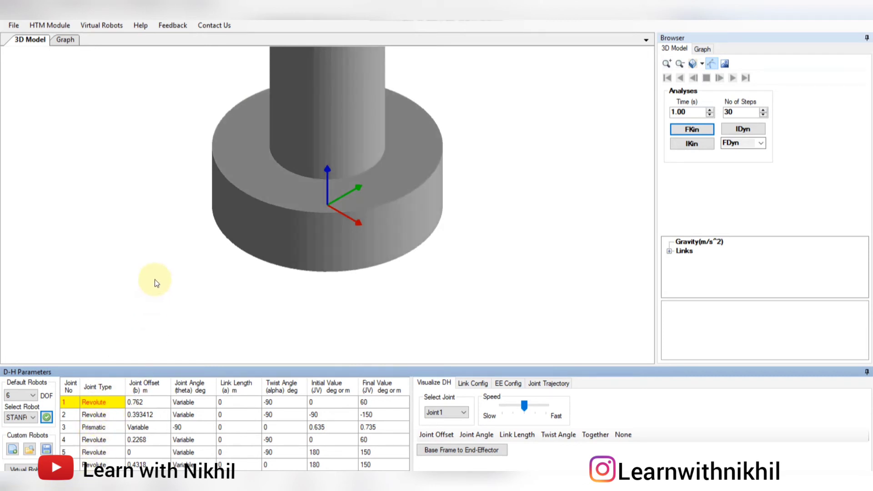
- Run the forward kinematics analysis of the STANFORD robot and play its motion
{"action": "scroll", "coordinate": [177, 252], "scroll_direction": "down", "scroll_amount": 5}
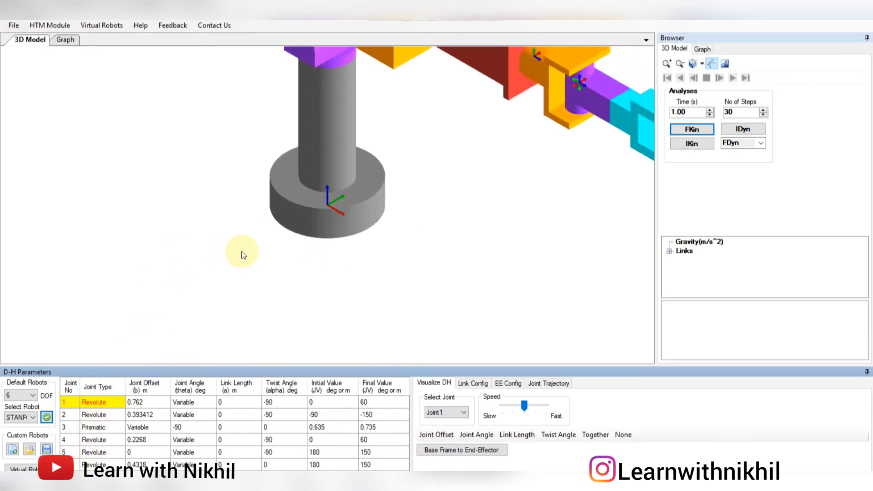
{"action": "left_click_drag", "start_coordinate": [381, 209], "coordinate": [259, 335]}
{"action": "scroll", "coordinate": [376, 244], "scroll_direction": "down", "scroll_amount": 3}
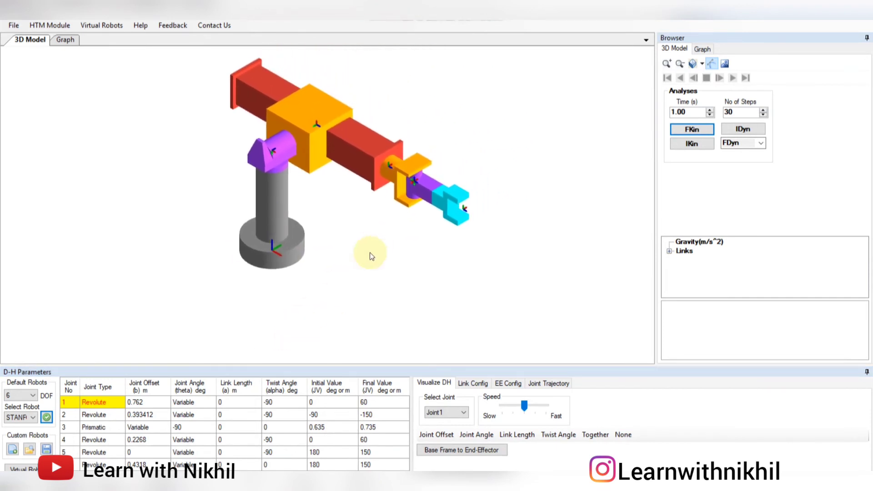
{"action": "left_click_drag", "start_coordinate": [397, 226], "coordinate": [303, 304]}
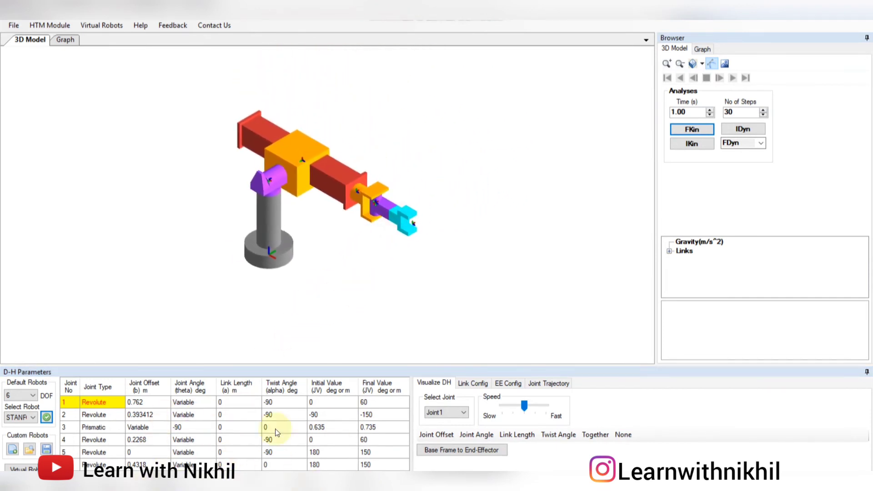
{"action": "left_click", "coordinate": [692, 131]}
{"action": "left_click", "coordinate": [733, 79]}
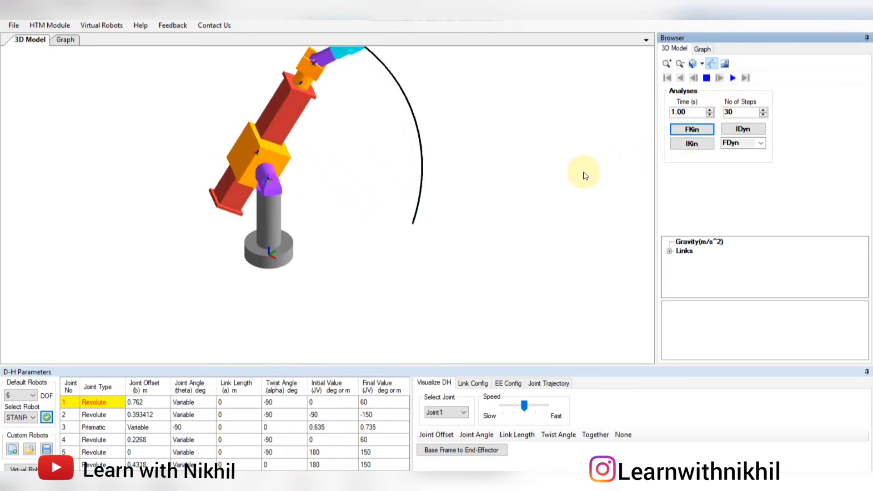
{"action": "scroll", "coordinate": [412, 230], "scroll_direction": "up", "scroll_amount": 2}
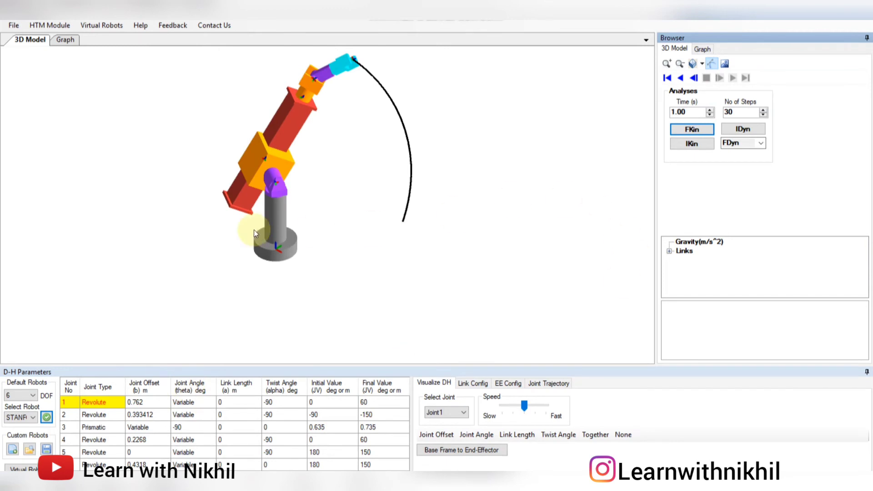
- Load the default 7 DOF robot SRS and bring the whole arm into view
{"action": "left_click", "coordinate": [31, 392]}
{"action": "left_click", "coordinate": [22, 451]}
{"action": "left_click", "coordinate": [29, 419]}
{"action": "left_click", "coordinate": [19, 430]}
{"action": "left_click", "coordinate": [47, 417]}
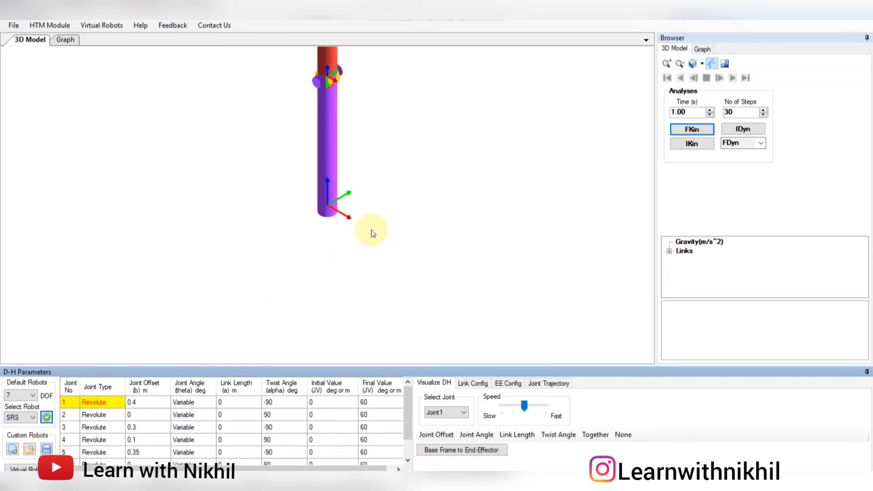
{"action": "scroll", "coordinate": [359, 182], "scroll_direction": "up", "scroll_amount": 3}
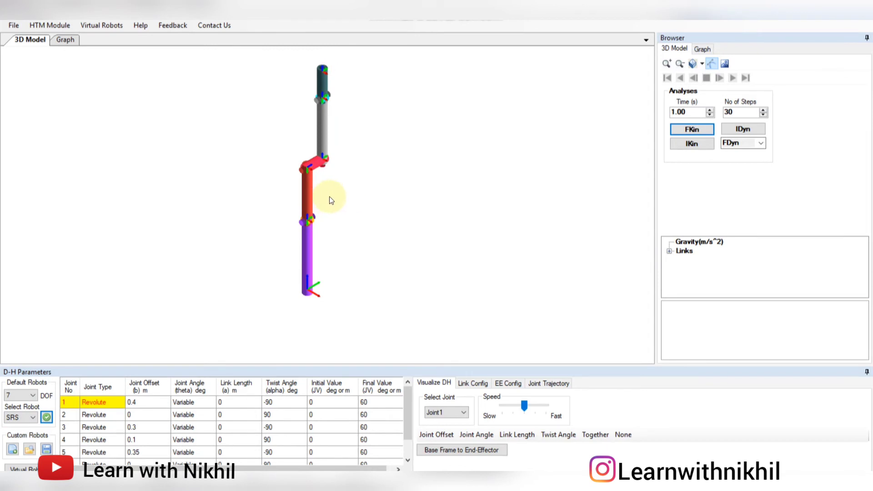
- Set the degrees of freedom of the default robot selection to 6
{"action": "left_click", "coordinate": [12, 26]}
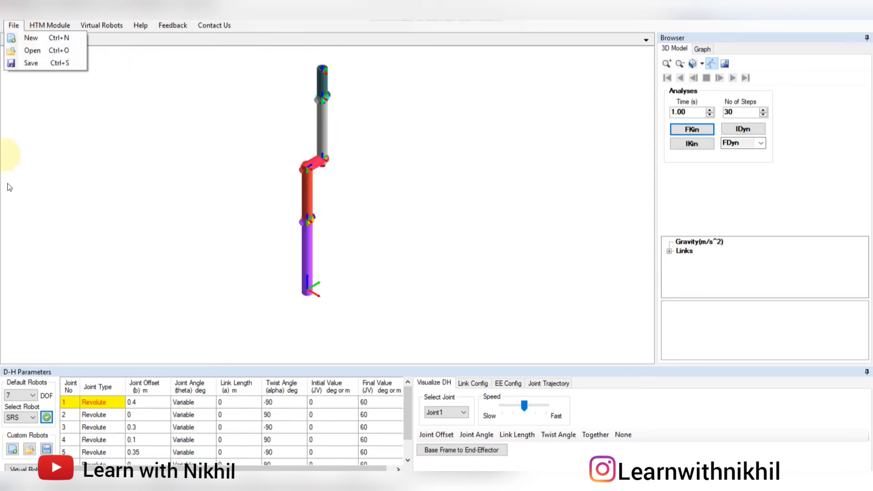
{"action": "left_click", "coordinate": [23, 397]}
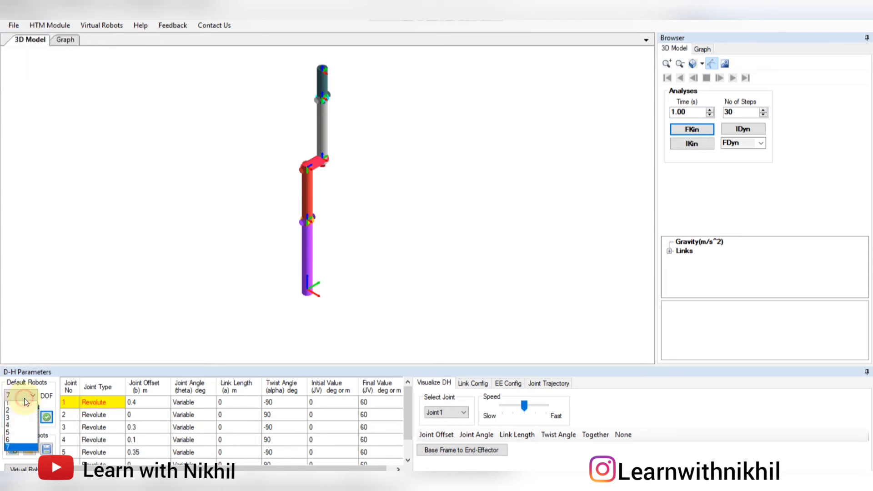
{"action": "left_click", "coordinate": [18, 440]}
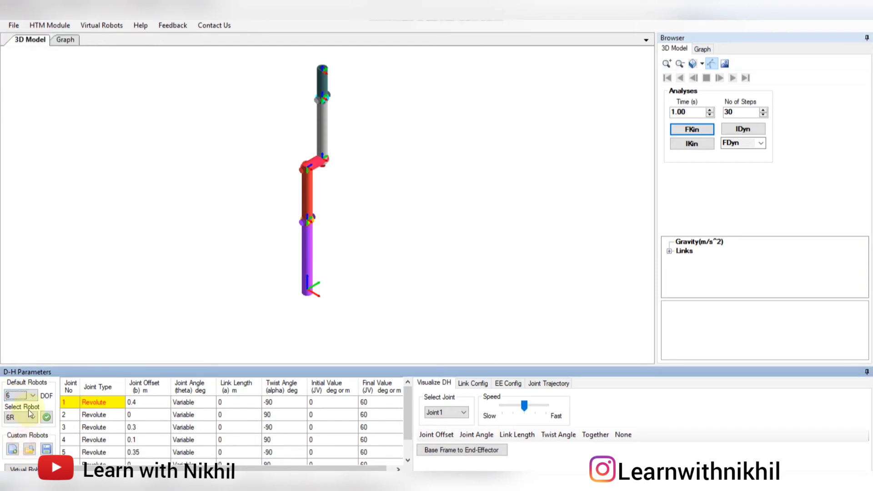
- Start a new skeleton-model robot with 10 DOF and generate its joint parameter table
{"action": "left_click", "coordinate": [14, 26]}
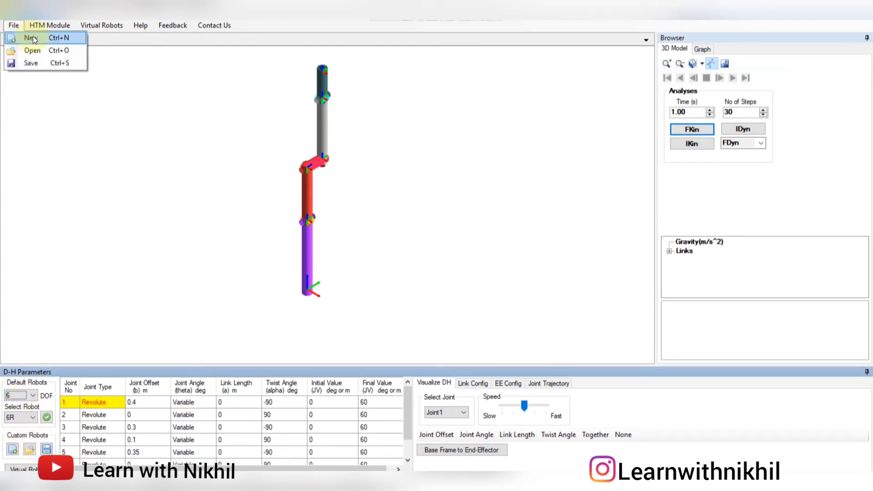
{"action": "left_click", "coordinate": [31, 38]}
{"action": "left_click", "coordinate": [77, 54]}
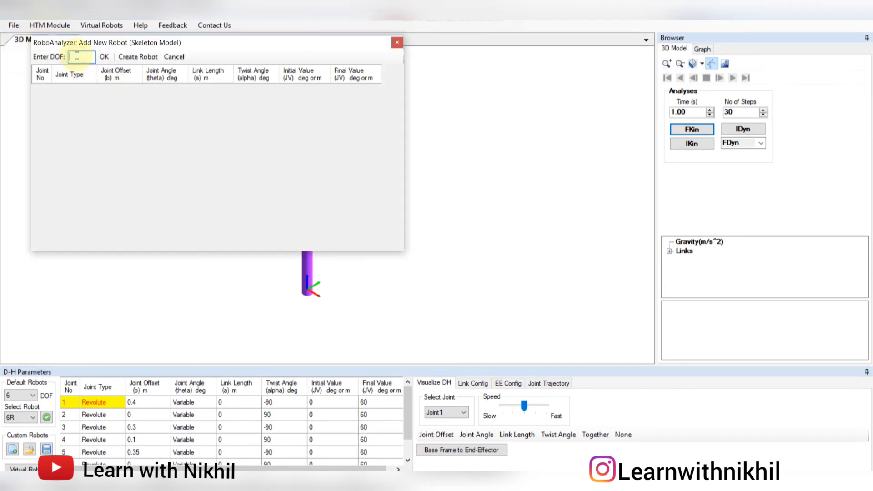
{"action": "type", "text": "10"}
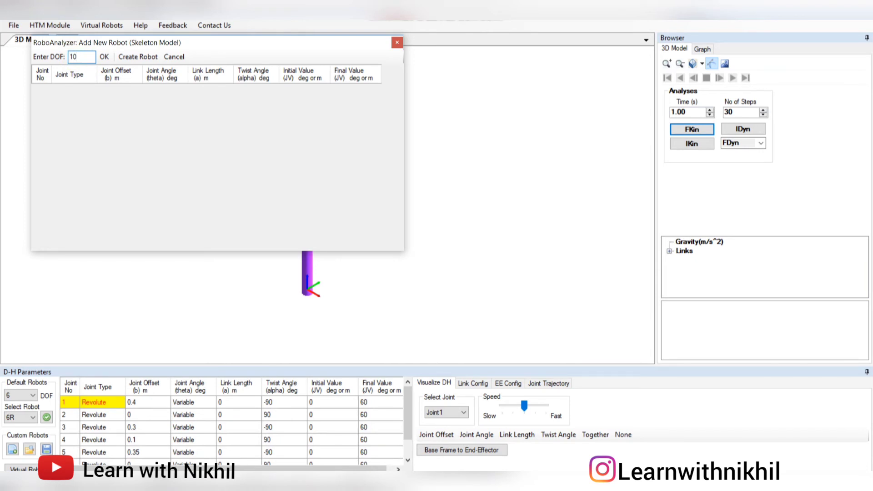
{"action": "left_click", "coordinate": [89, 117]}
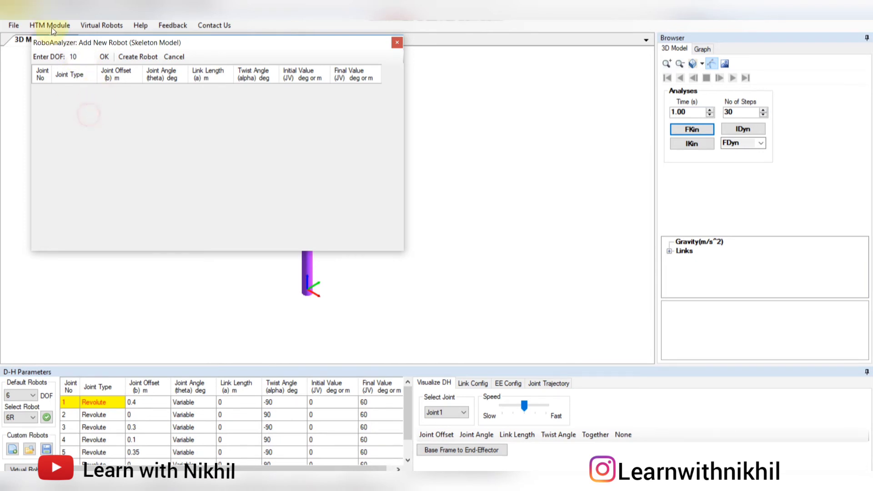
{"action": "left_click", "coordinate": [101, 57]}
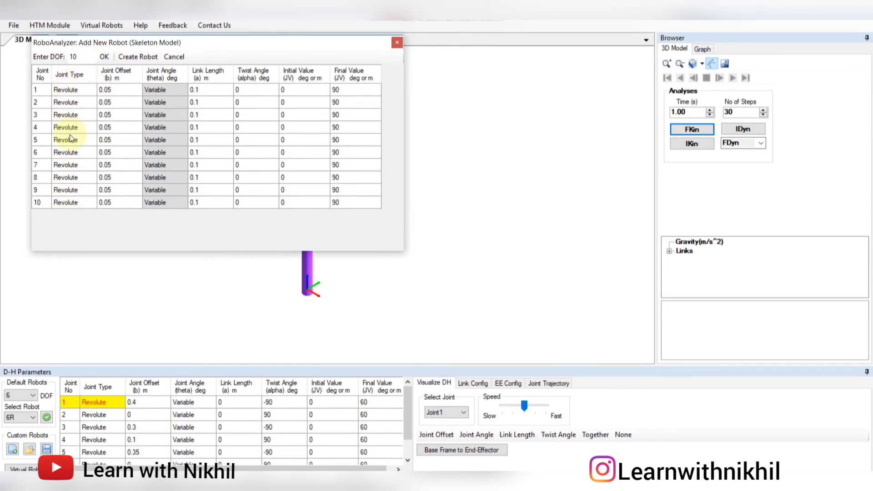
- Change the joint type of joints 1, 5 and 9 to Prismatic in the new robot's table
{"action": "left_click", "coordinate": [87, 90]}
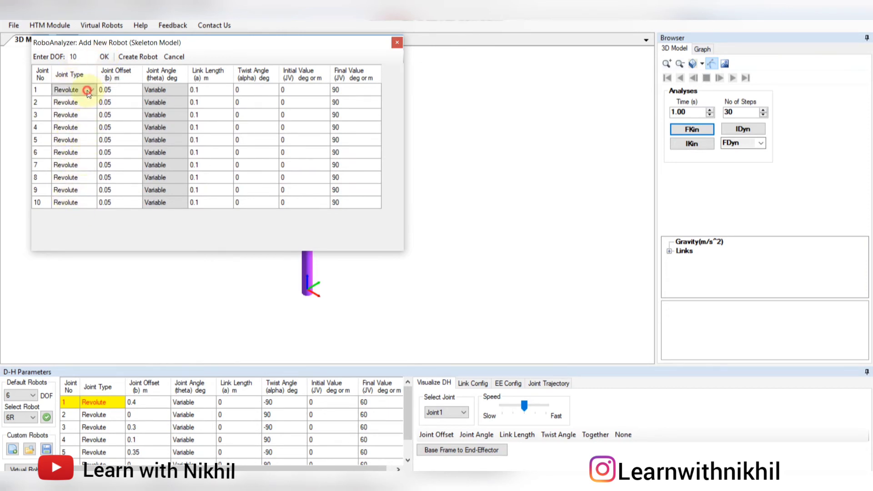
{"action": "left_click", "coordinate": [92, 91]}
{"action": "left_click", "coordinate": [75, 102]}
{"action": "left_click", "coordinate": [88, 143]}
{"action": "left_click", "coordinate": [91, 140]}
{"action": "left_click", "coordinate": [73, 152]}
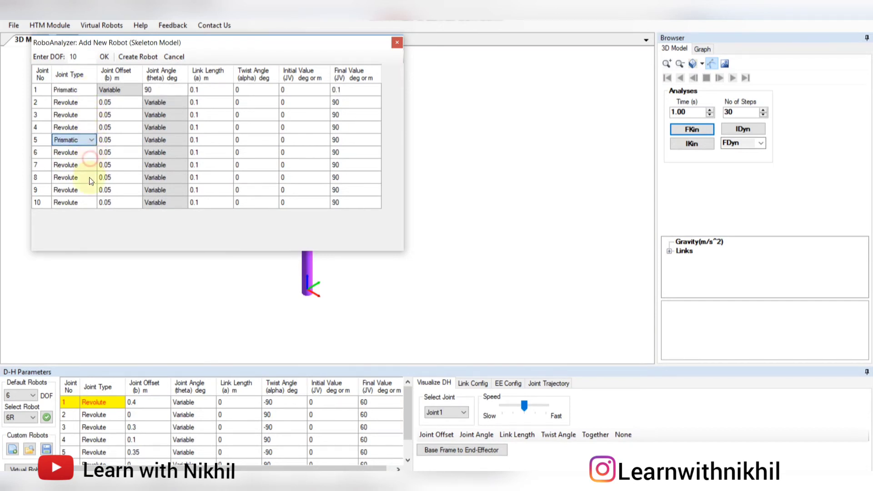
{"action": "left_click", "coordinate": [87, 188]}
{"action": "left_click", "coordinate": [90, 190]}
{"action": "left_click", "coordinate": [68, 205]}
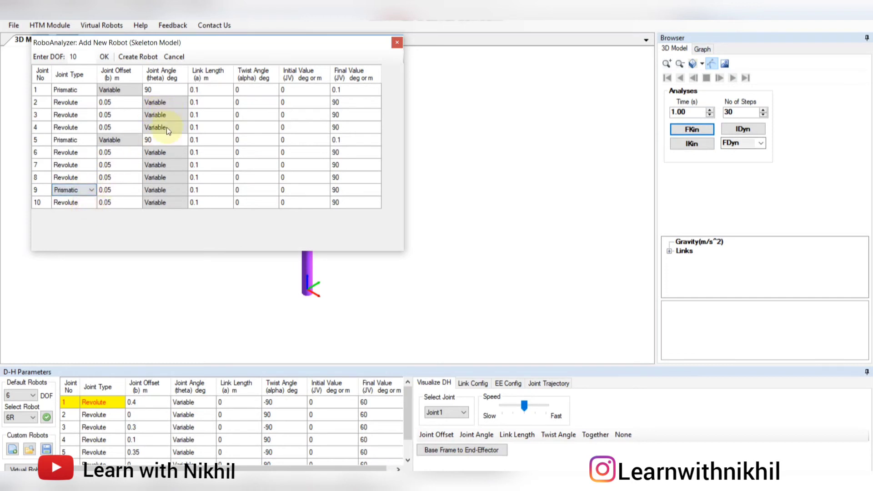
- Set the initial joint values of prismatic joints 1 and 5 to 0.1 m
{"action": "left_click", "coordinate": [307, 90]}
{"action": "type", "text": "0.1"}
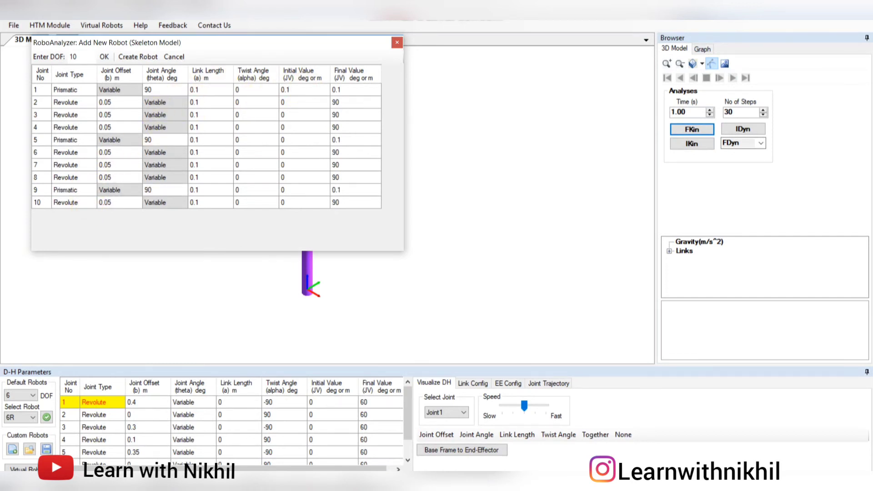
{"action": "left_click", "coordinate": [302, 136]}
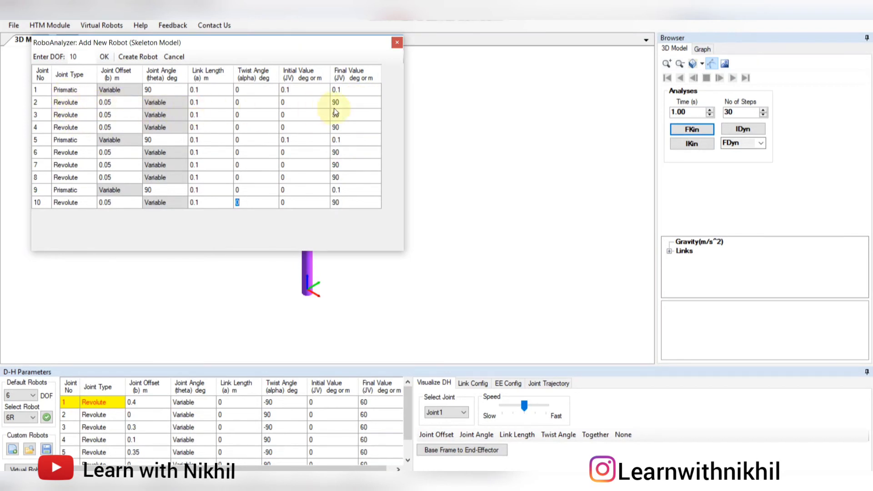
- Set the initial value of joint 1 to 0 and move the Add New Robot dialog towards the middle of the 3D view
{"action": "left_click", "coordinate": [38, 103]}
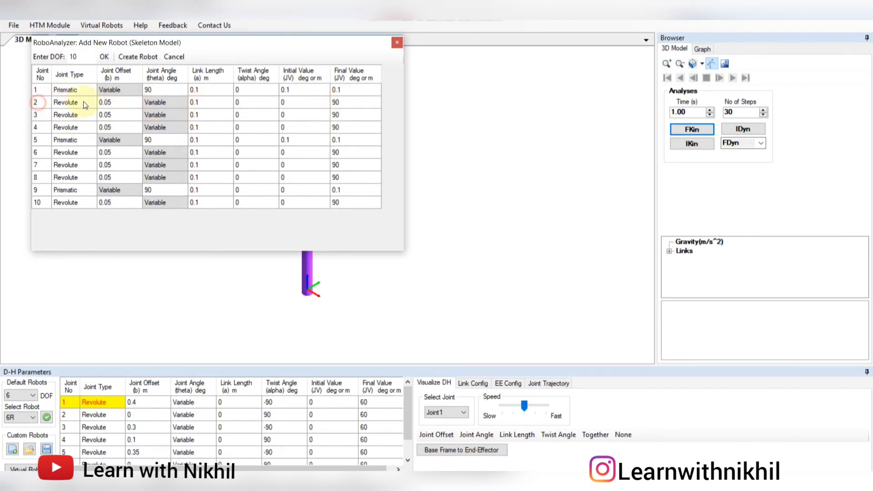
{"action": "double_click", "coordinate": [350, 103]}
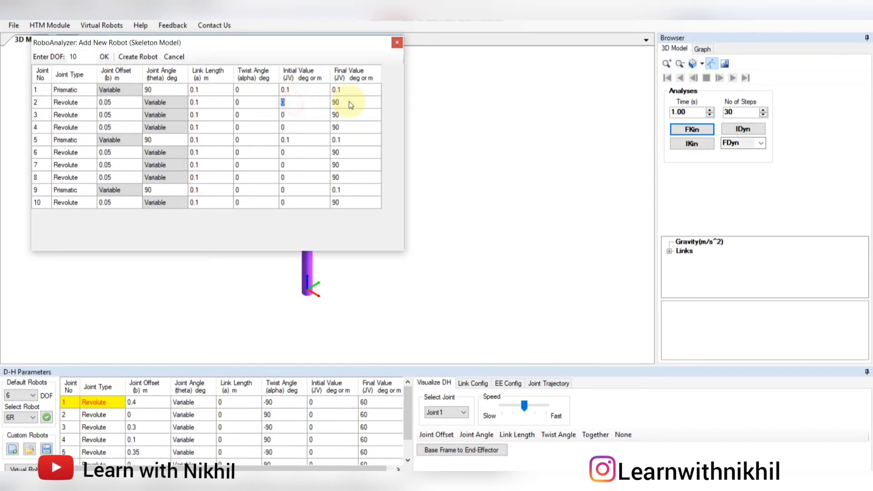
{"action": "left_click", "coordinate": [75, 91]}
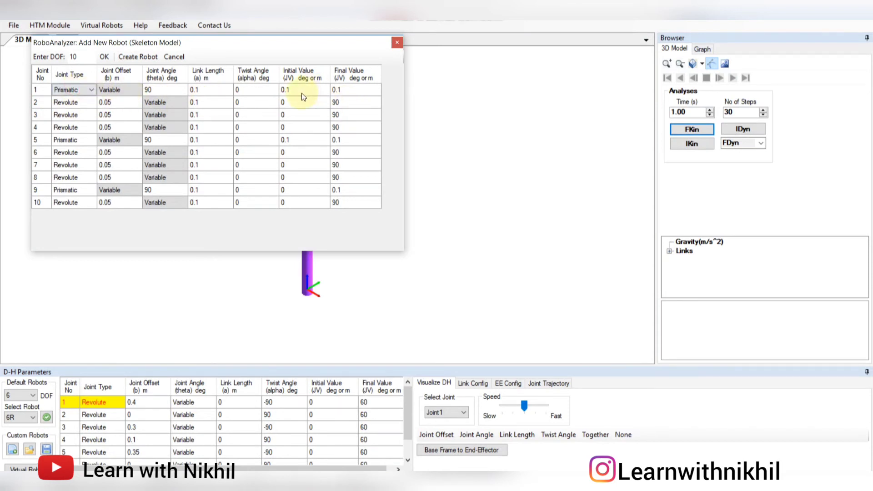
{"action": "double_click", "coordinate": [301, 90]}
{"action": "type", "text": "0"}
{"action": "double_click", "coordinate": [358, 90]}
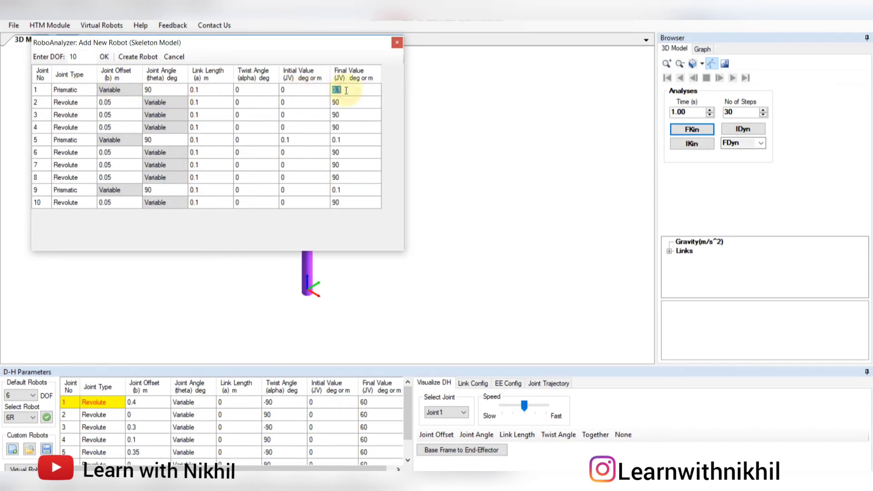
{"action": "left_click_drag", "start_coordinate": [331, 48], "coordinate": [454, 129]}
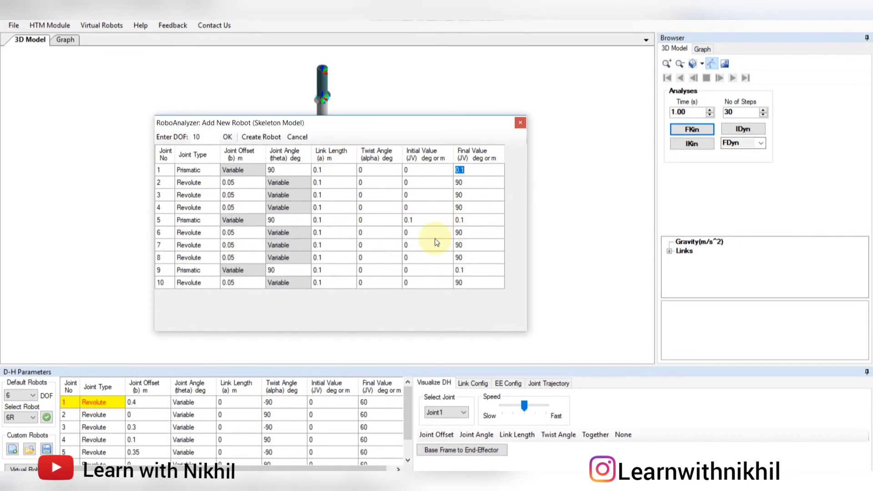
- Create the custom 10 DOF robot from the completed joint parameter table
{"action": "left_click", "coordinate": [261, 137]}
{"action": "scroll", "coordinate": [369, 172], "scroll_direction": "up", "scroll_amount": 3}
{"action": "scroll", "coordinate": [427, 243], "scroll_direction": "down", "scroll_amount": 1}
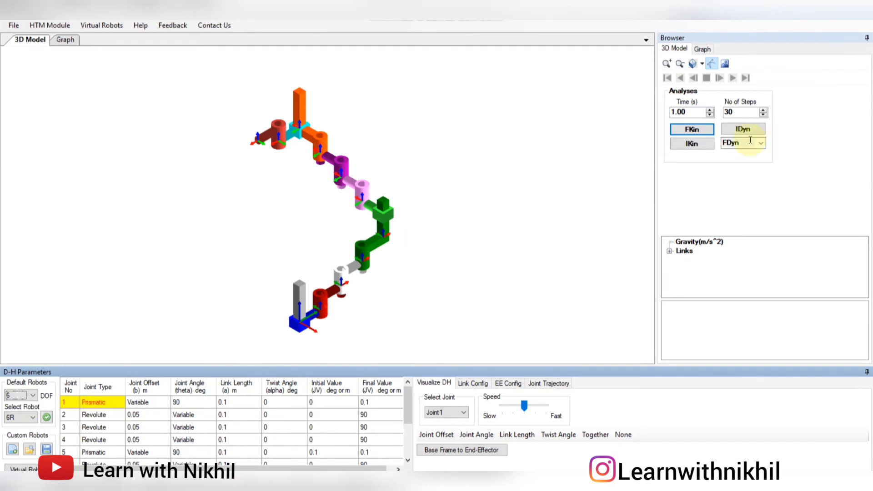
- Run forward kinematics on the 10 DOF robot with 1.00 s and 30 steps, and play its motion forward and backward
{"action": "left_click", "coordinate": [693, 130]}
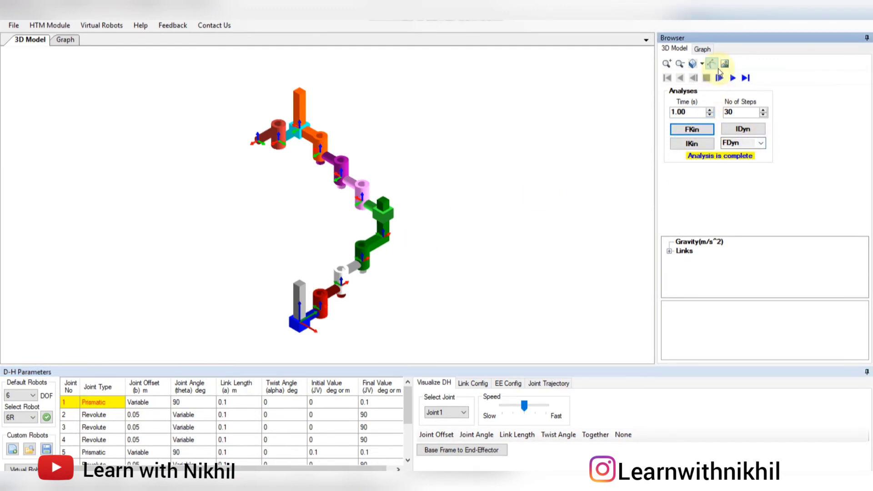
{"action": "left_click", "coordinate": [734, 78]}
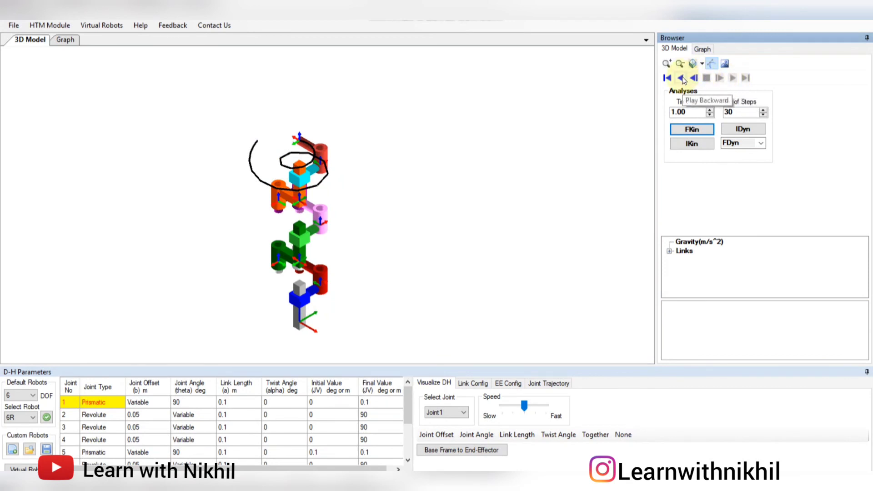
{"action": "left_click", "coordinate": [682, 78]}
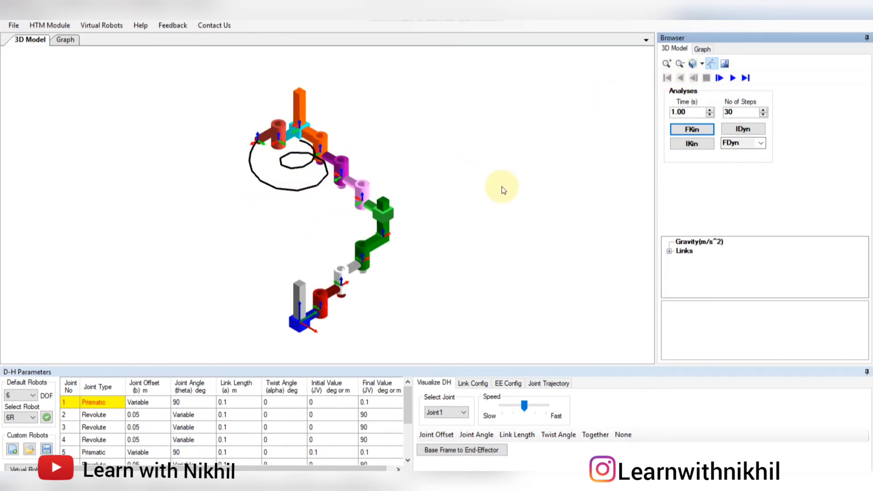
{"action": "scroll", "coordinate": [503, 191], "scroll_direction": "up", "scroll_amount": 1}
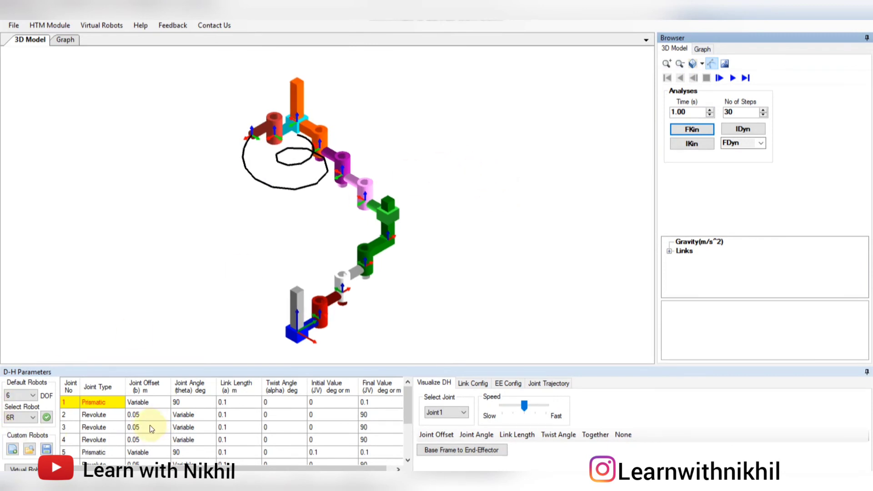
{"action": "scroll", "coordinate": [155, 421], "scroll_direction": "down", "scroll_amount": 2}
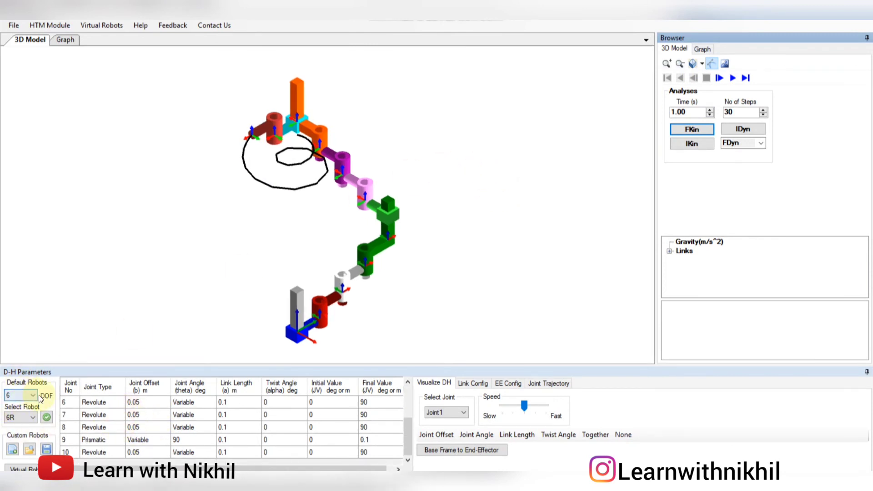